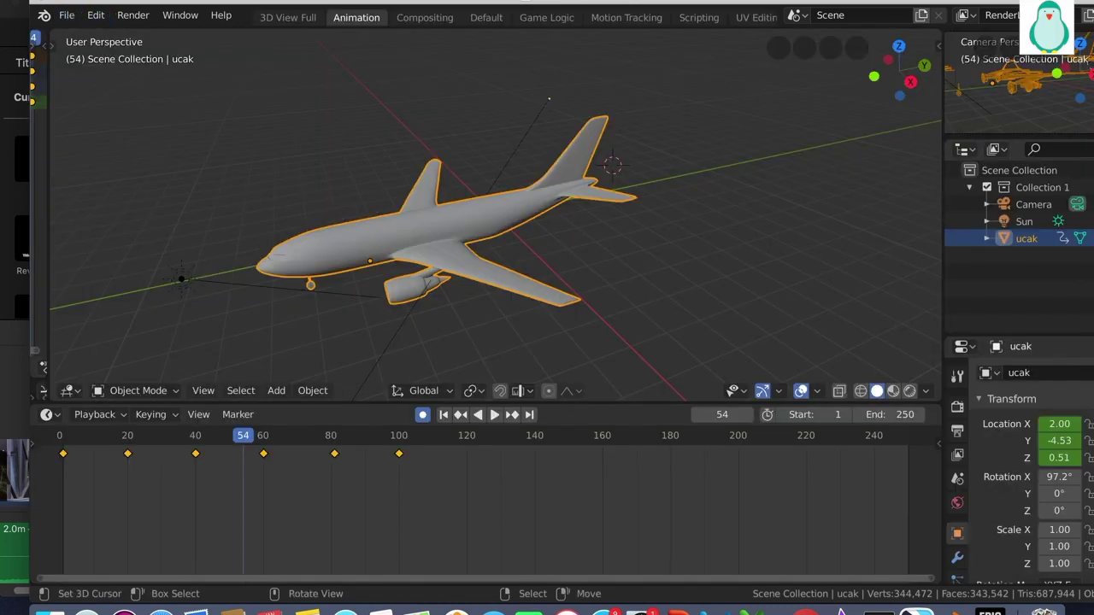
Quit Blender from its menu, discarding the unsaved changes to the airplane scene
left_click(66, 15)
mouse_move(74, 34)
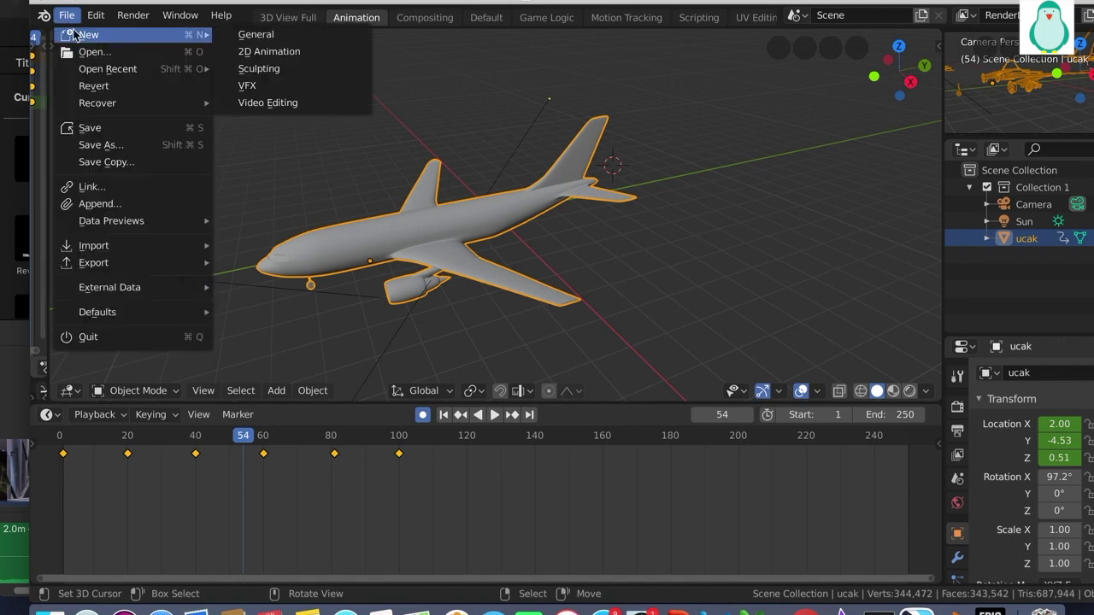
left_click(255, 34)
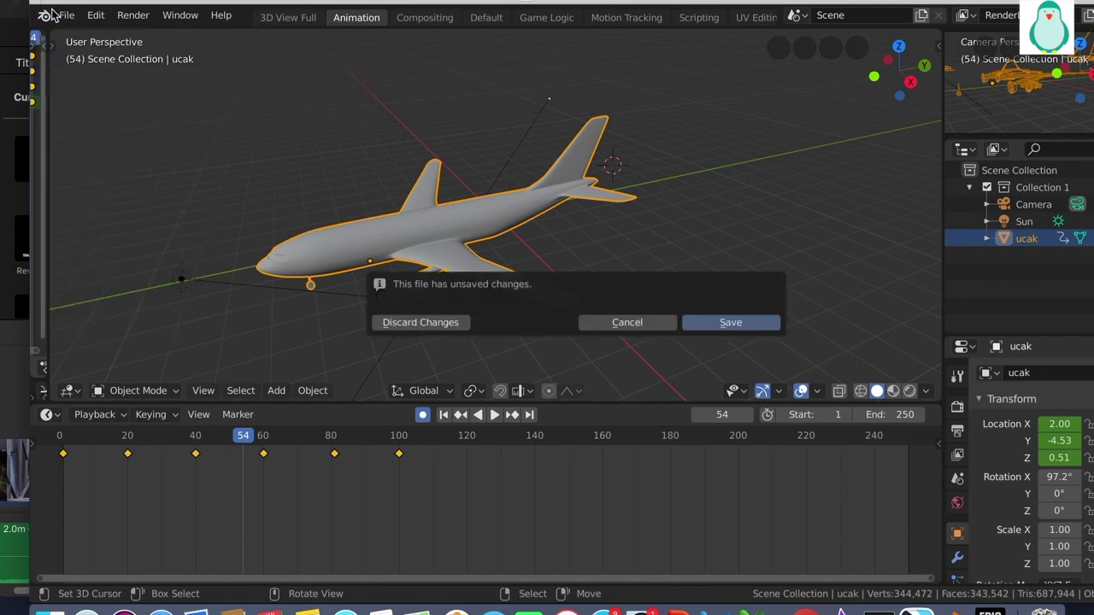
left_click(446, 324)
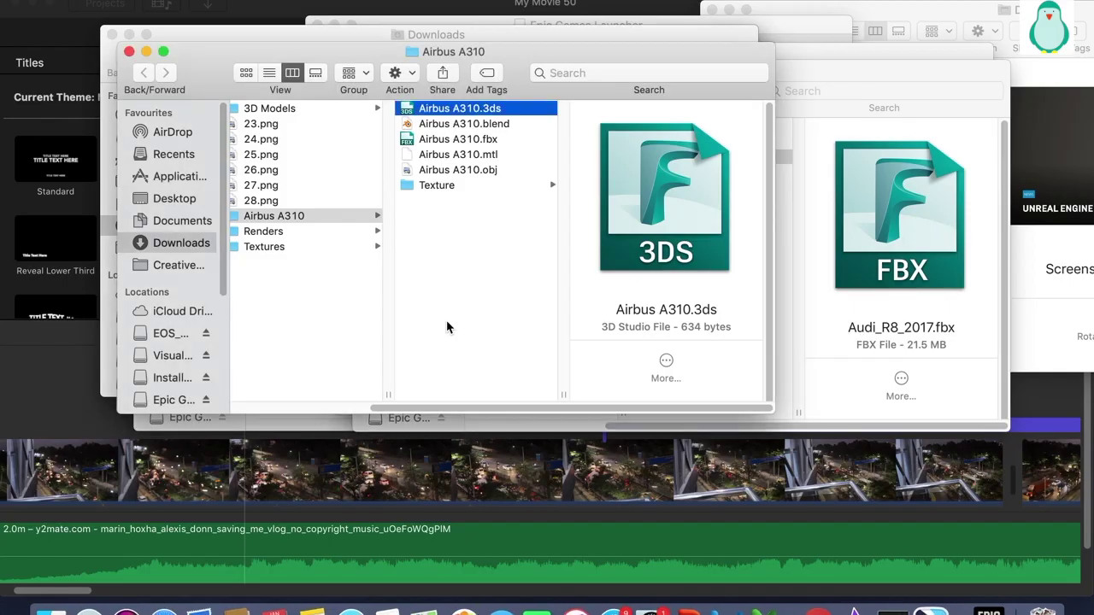
Relaunch Blender through Spotlight search, then bring Google Chrome's Free3D page forward
key("super+space")
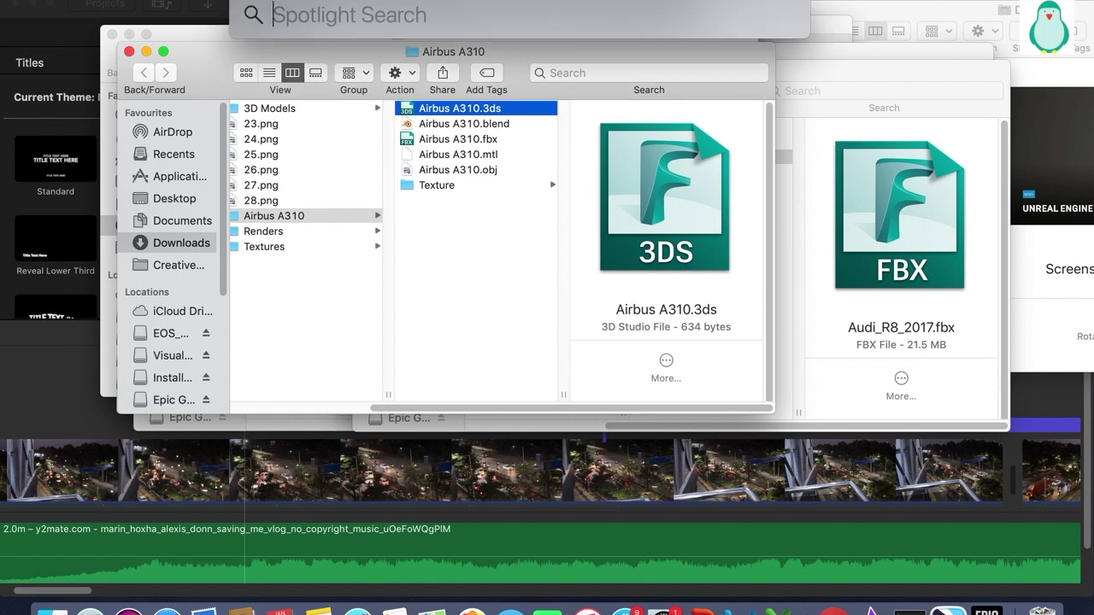
type("blender")
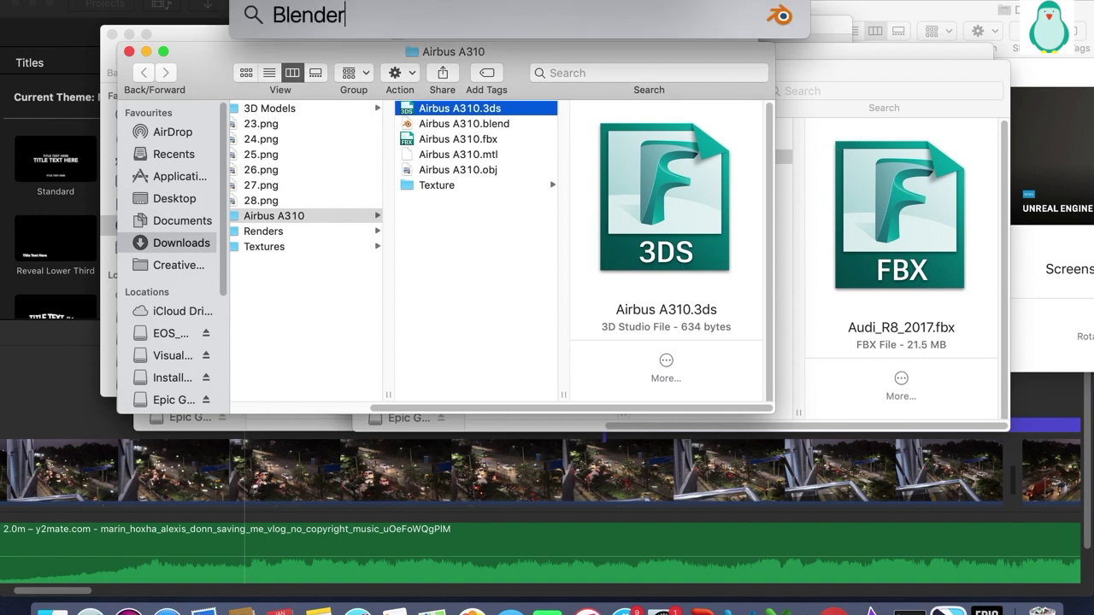
key("Return")
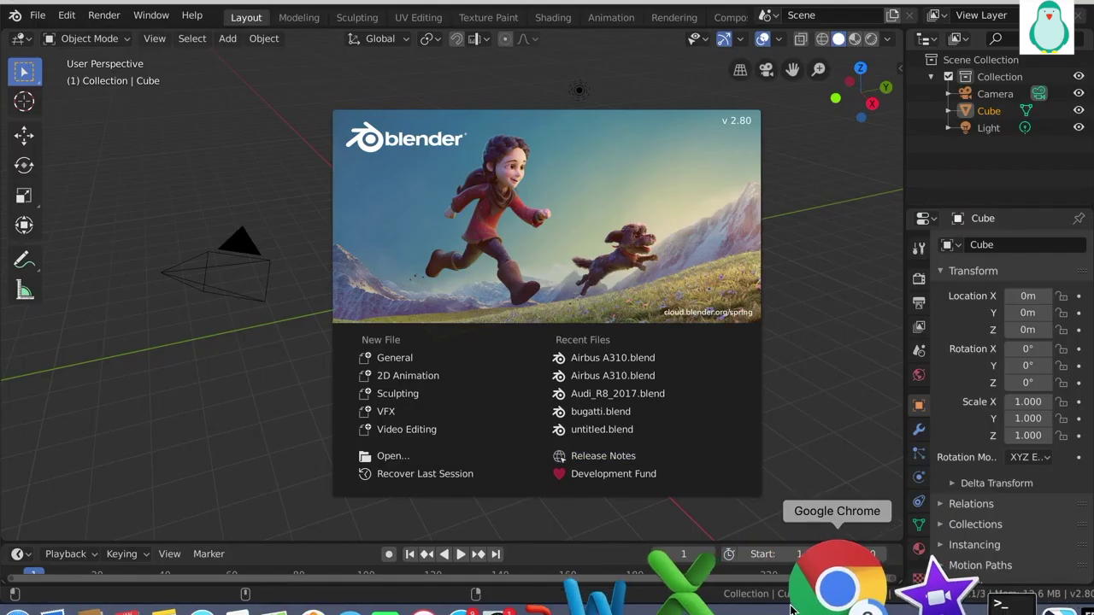
left_click(813, 601)
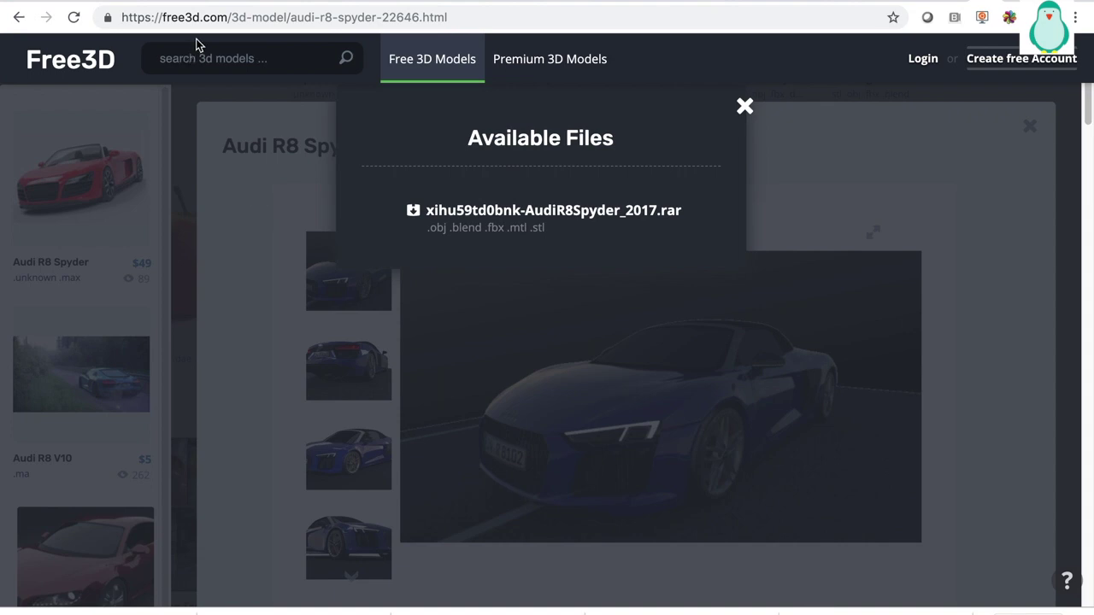
Return to the Free3D Blender models list and search the page for 'aer'
left_click(19, 18)
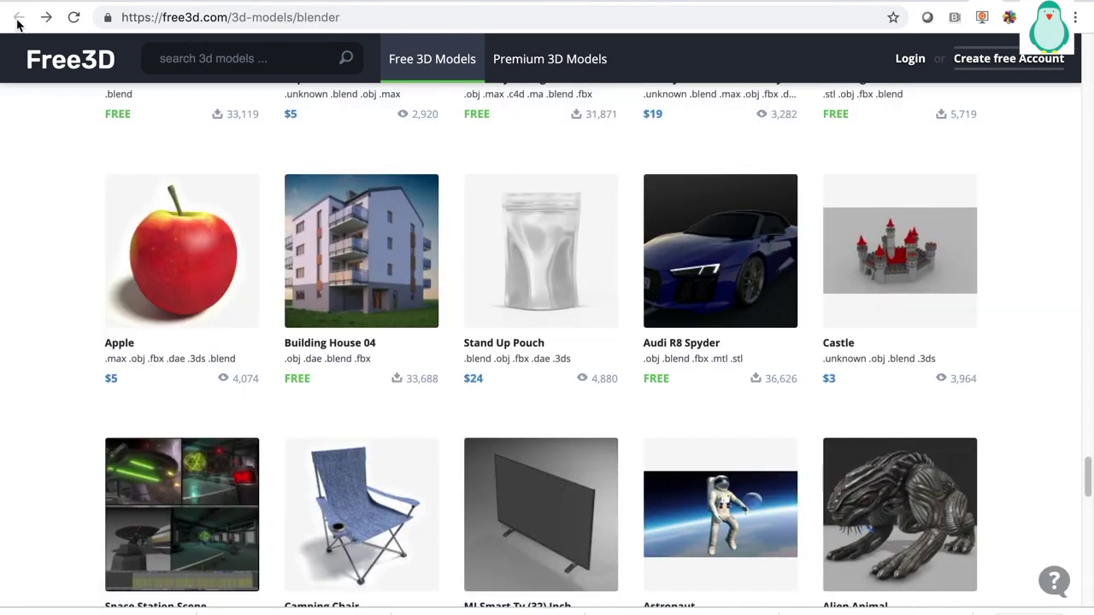
left_click(46, 17)
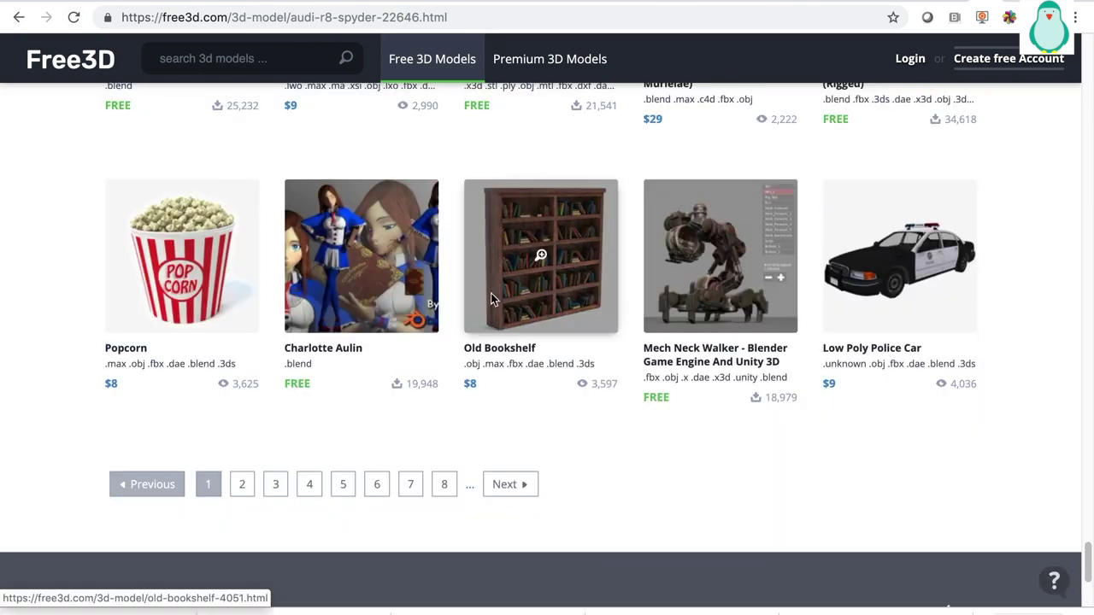
key("ctrl+f")
type("wer")
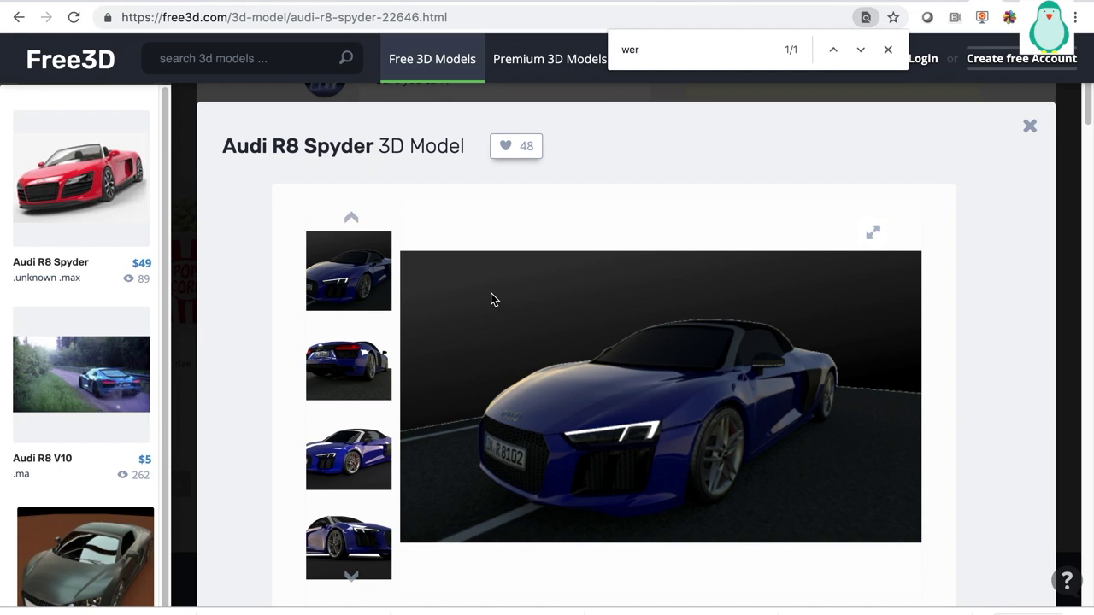
key("BackSpace")
type("aero")
Back on the Blender models grid, search the page for 'turki' instead
left_click(18, 17)
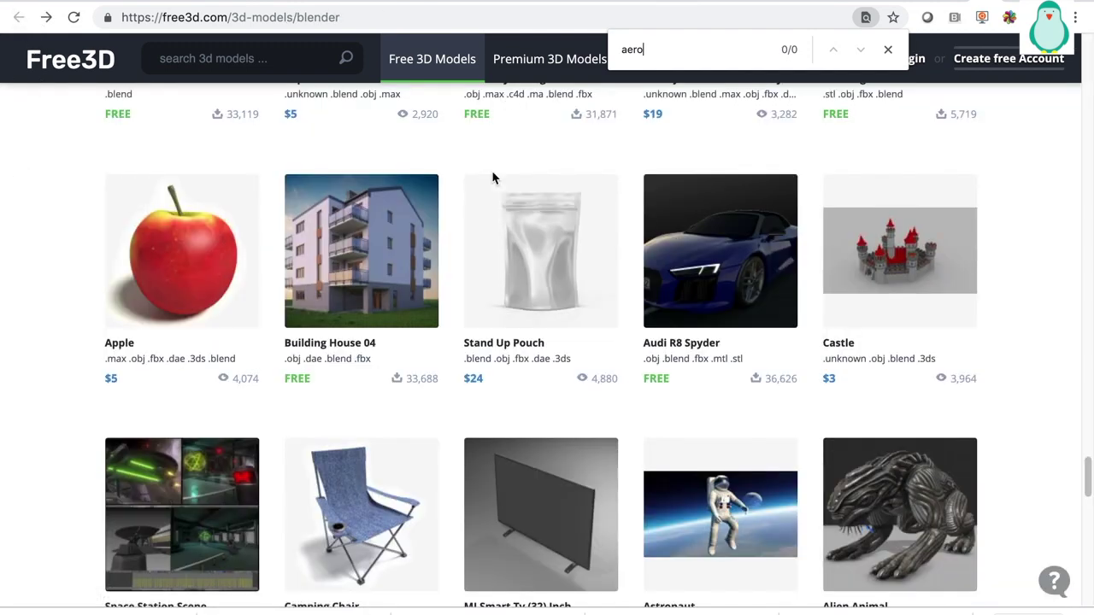
key("ctrl+f")
type("aer")
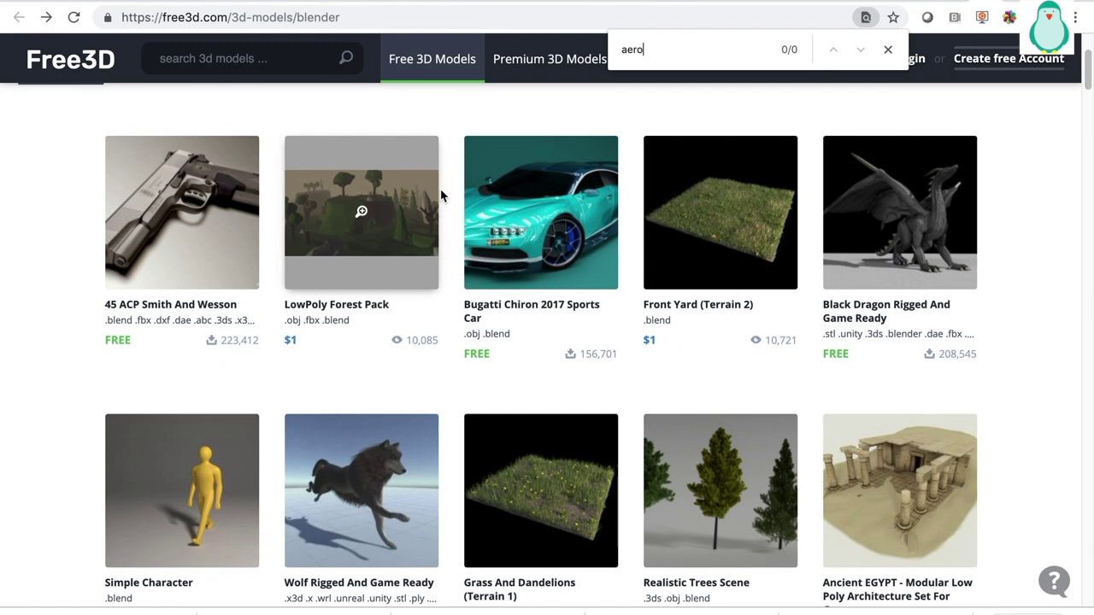
key("BackSpace")
key("BackSpace")
key("BackSpace")
key("BackSpace")
type("turki")
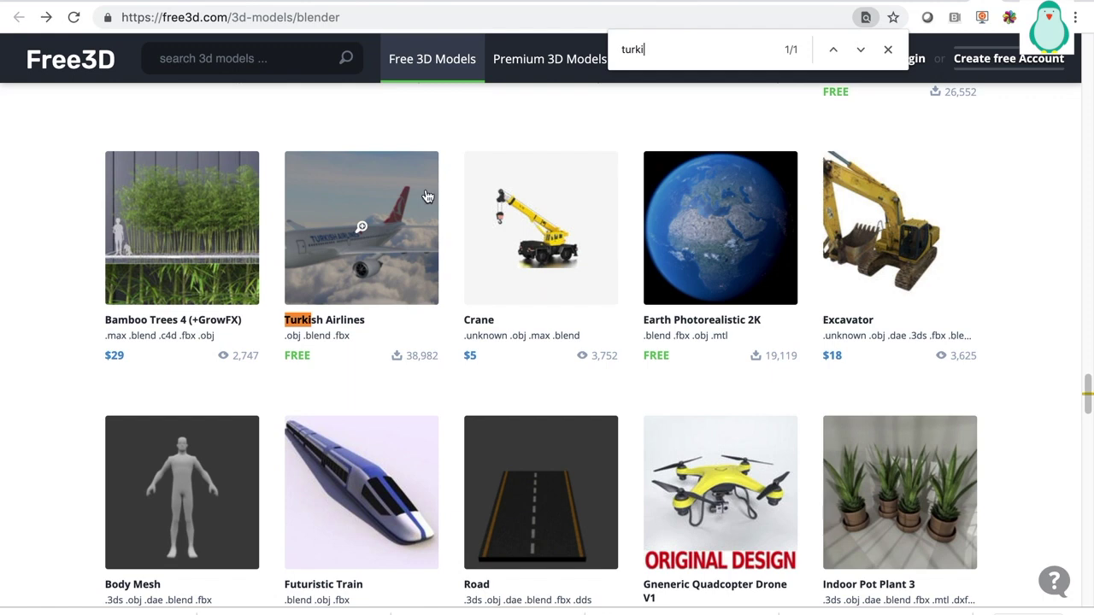
Open the Turkish Airlines model page and look over its AirbusA310 .rar download files
left_click(376, 257)
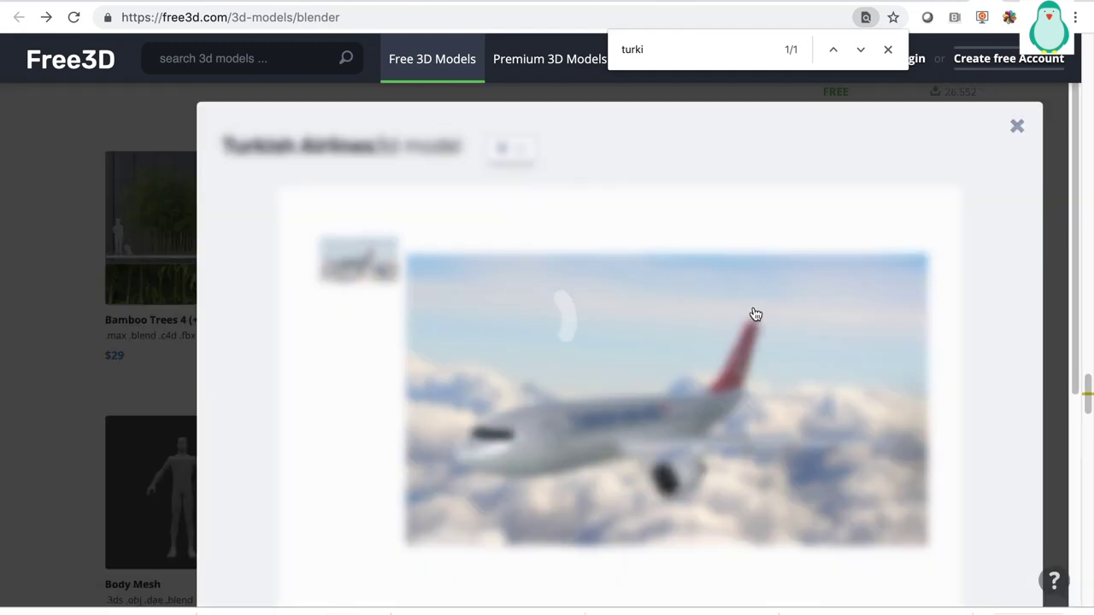
scroll(696, 302, "down", 3)
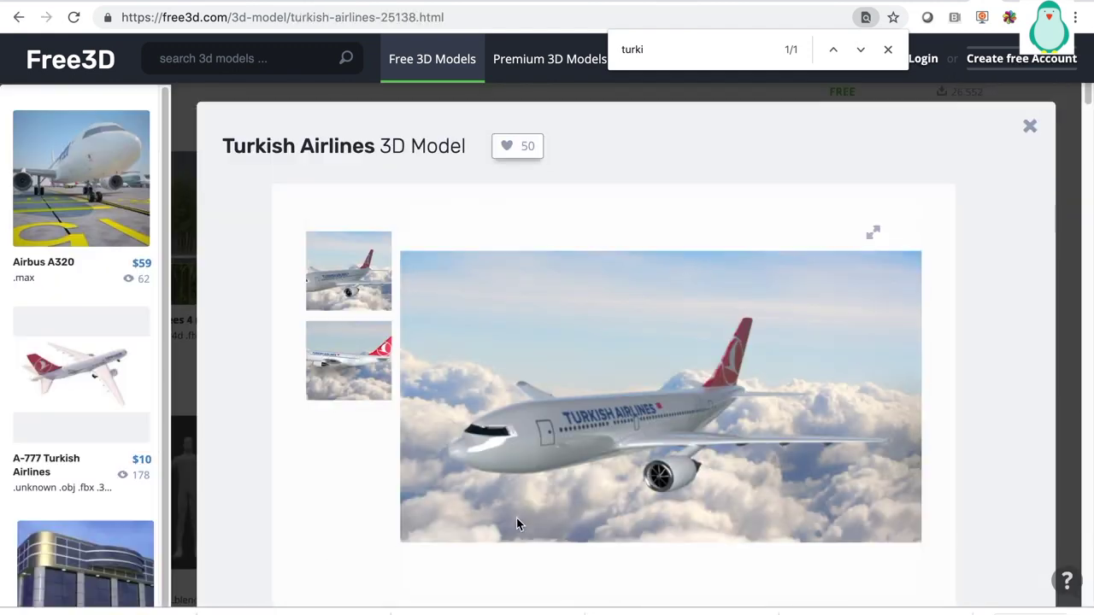
scroll(898, 461, "down", 6)
scroll(893, 444, "up", 3)
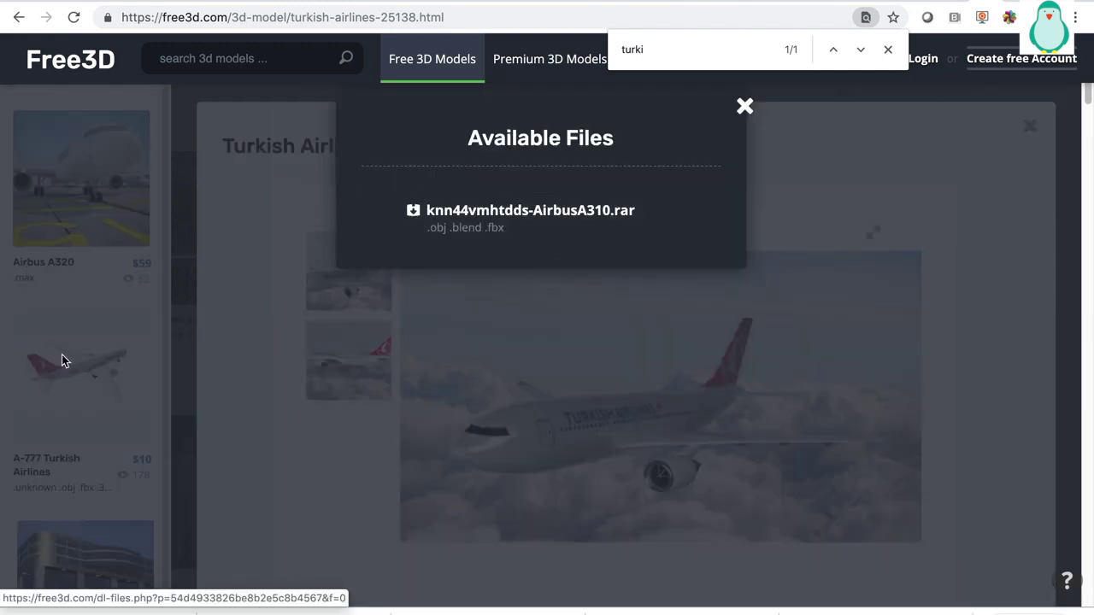
key("super+Tab")
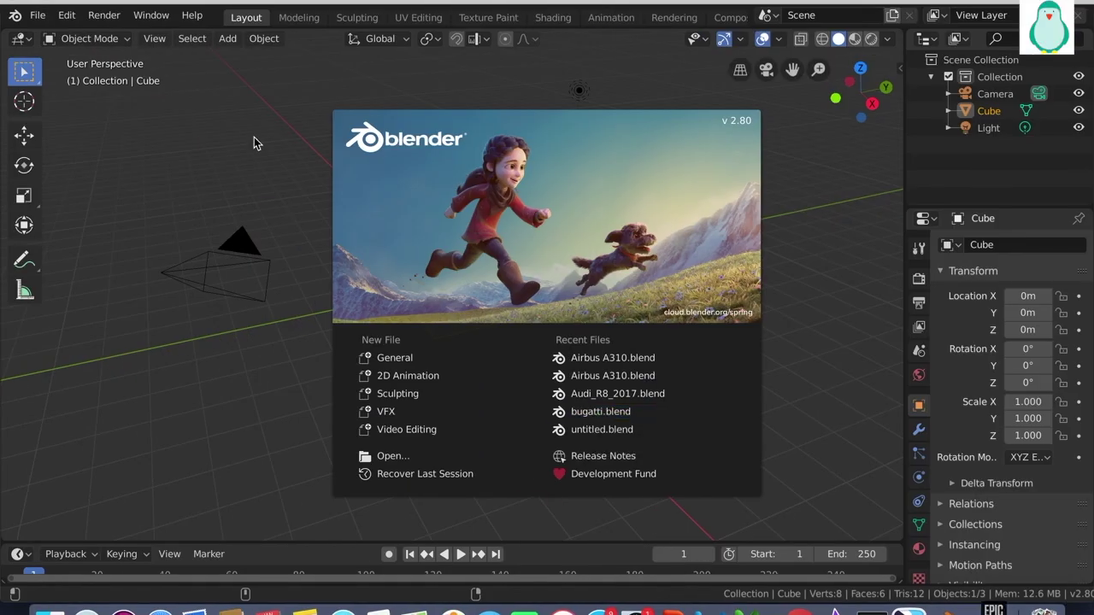
Dismiss the splash screen and open Airbus A310.blend from the Airbus A310 folder
left_click(256, 124)
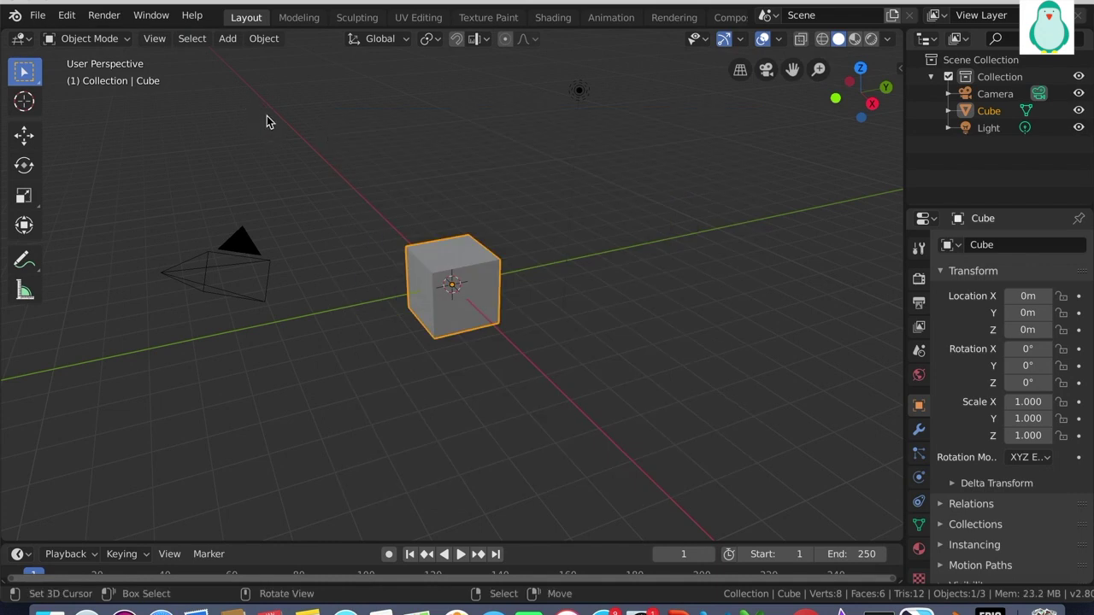
left_click(37, 15)
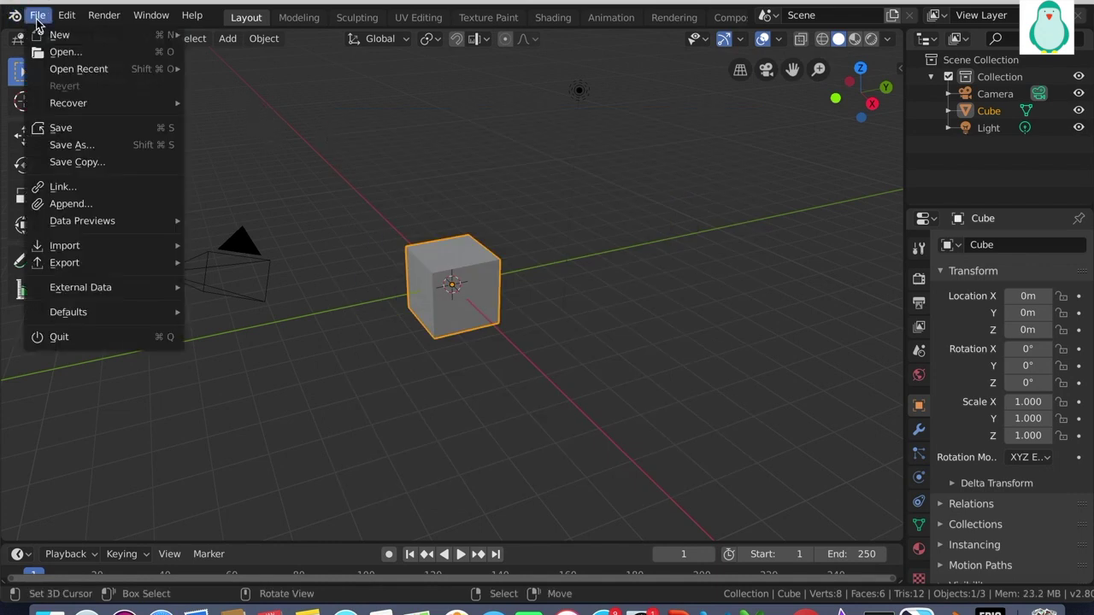
left_click(101, 53)
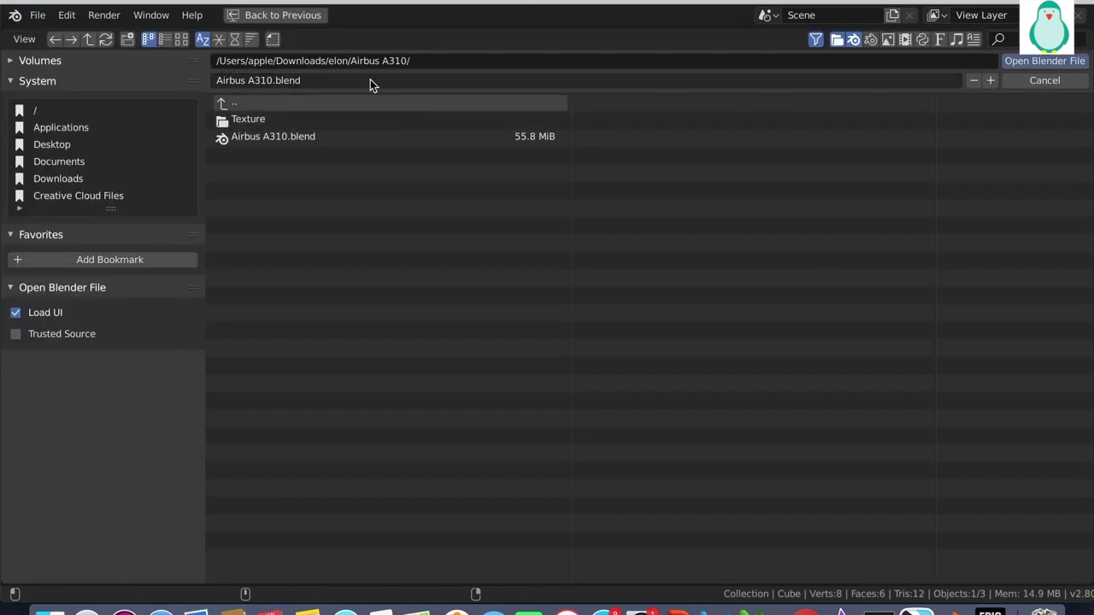
double_click(319, 138)
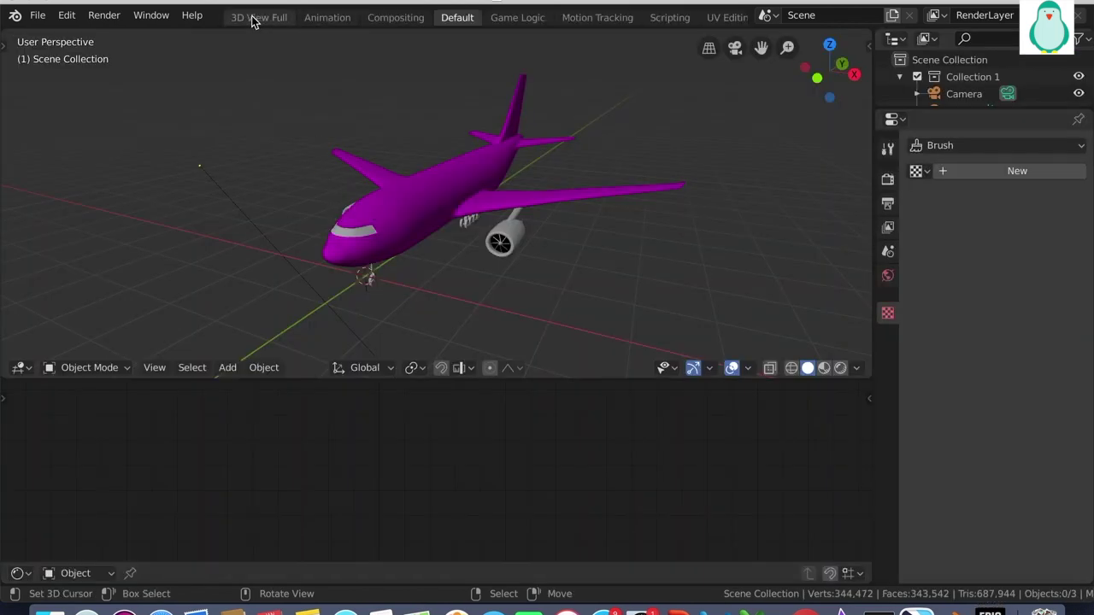
Switch to the Animation workspace, resize editors to enlarge the timeline, and select ucak
left_click(323, 21)
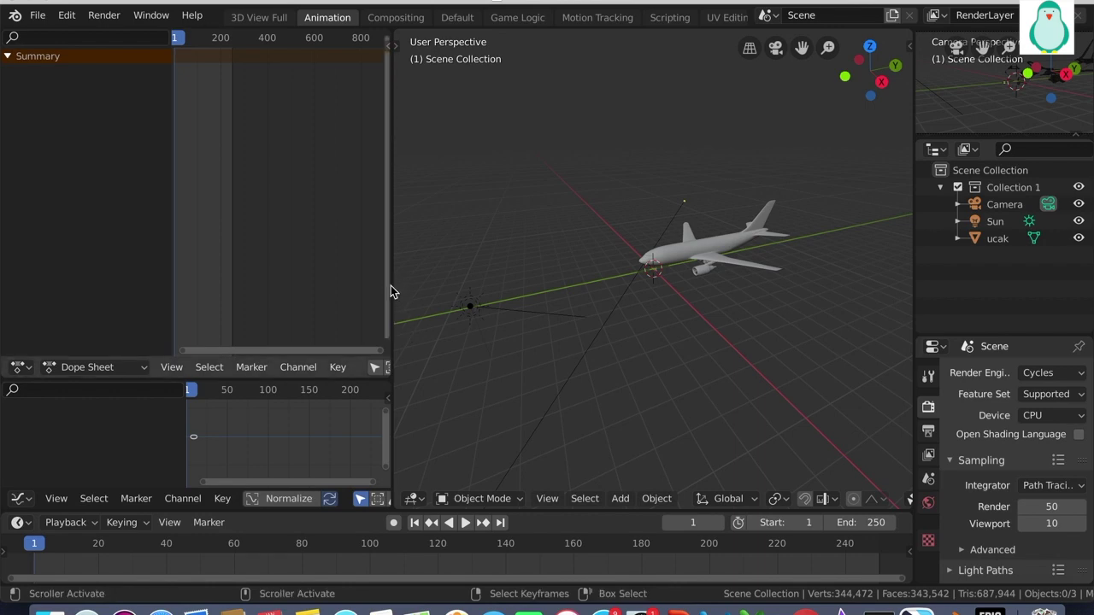
left_click_drag(392, 286, 262, 246)
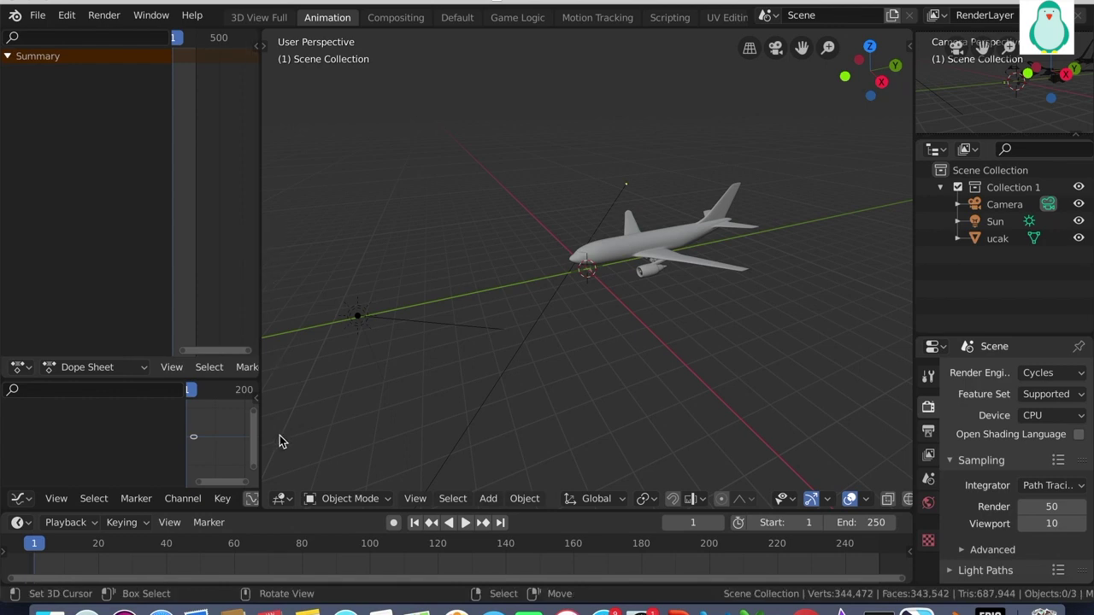
left_click_drag(267, 510, 271, 400)
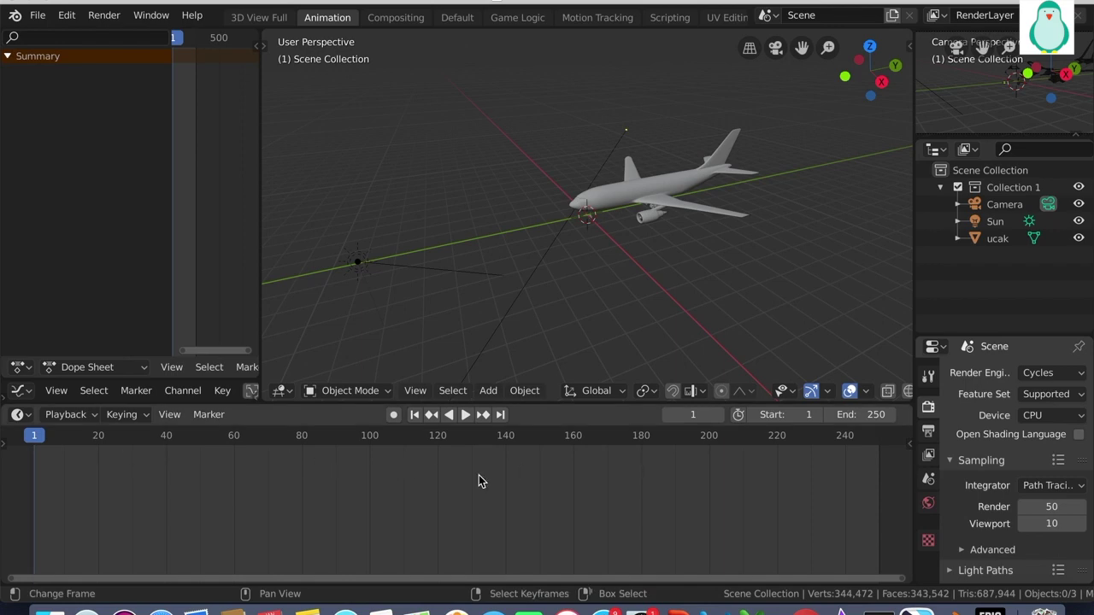
left_click(1002, 242)
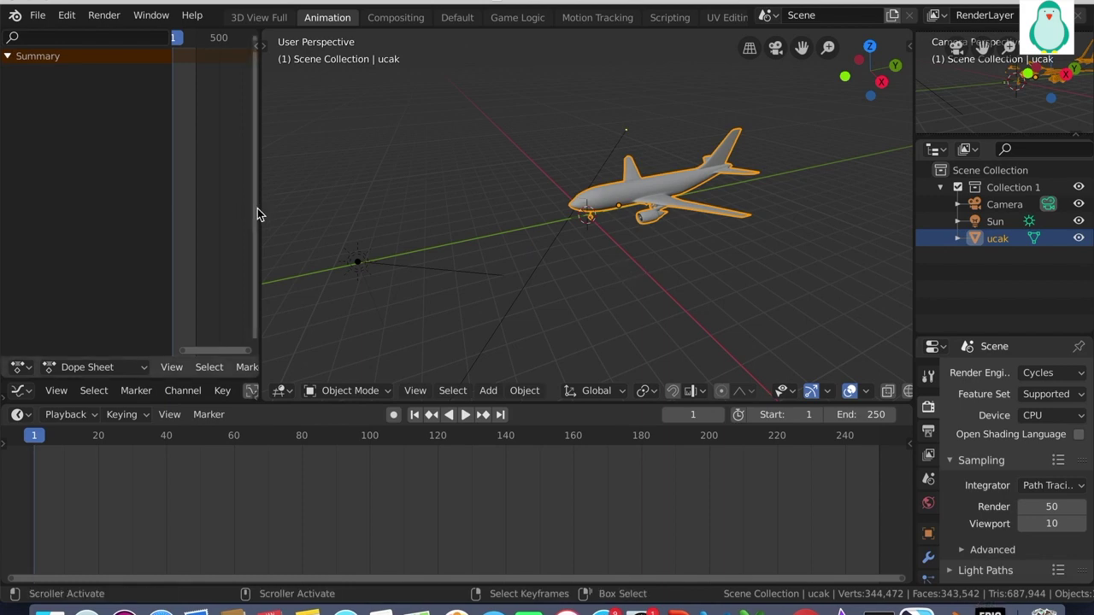
Widen the 3D viewport, deselect everything with C, and orbit and zoom around the airliner
left_click_drag(259, 207, 117, 202)
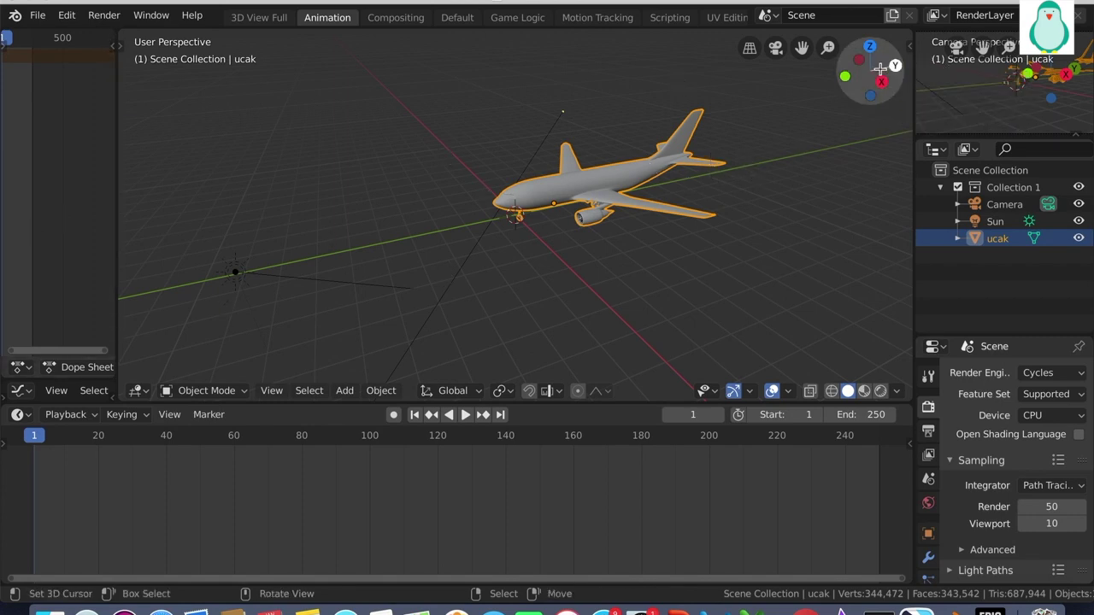
left_click(634, 173)
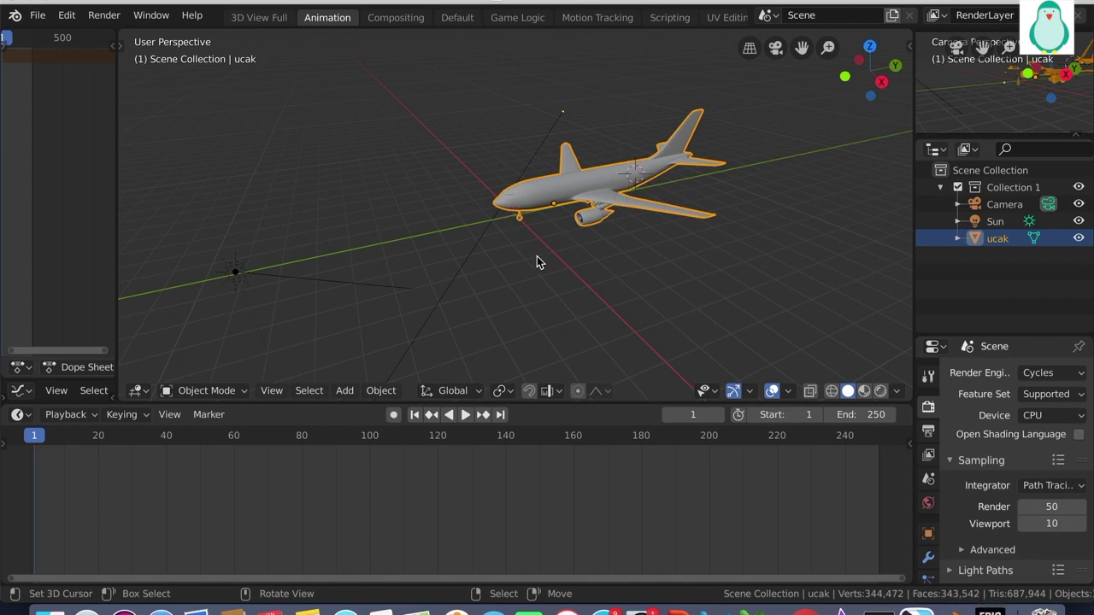
key("c")
middle_click_drag(471, 264, 599, 180)
key("Escape")
middle_click_drag(513, 257, 665, 245)
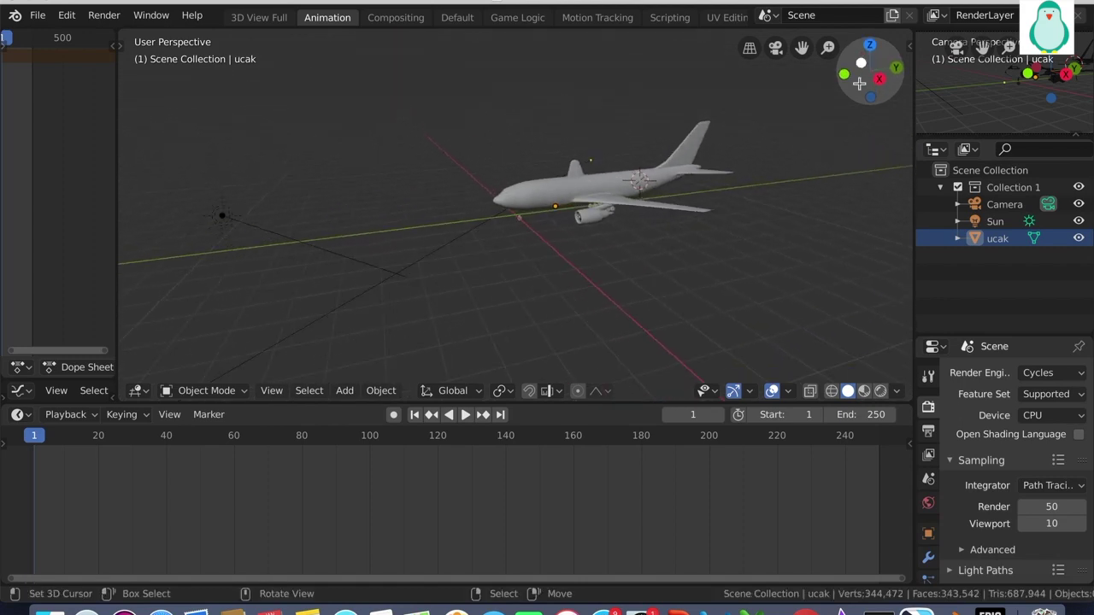
scroll(817, 161, "up", 3)
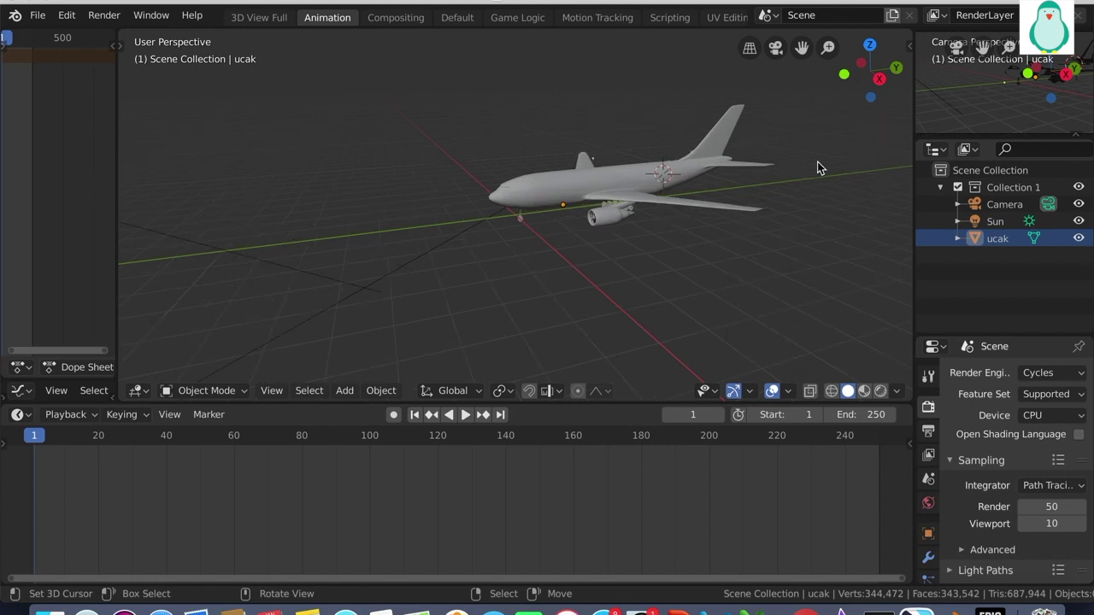
scroll(818, 161, "down", 5)
scroll(818, 160, "up", 1)
Box-select the ucak airliner in the viewport and bring up the Insert Keyframe menu
left_click(700, 217)
scroll(734, 214, "up", 2)
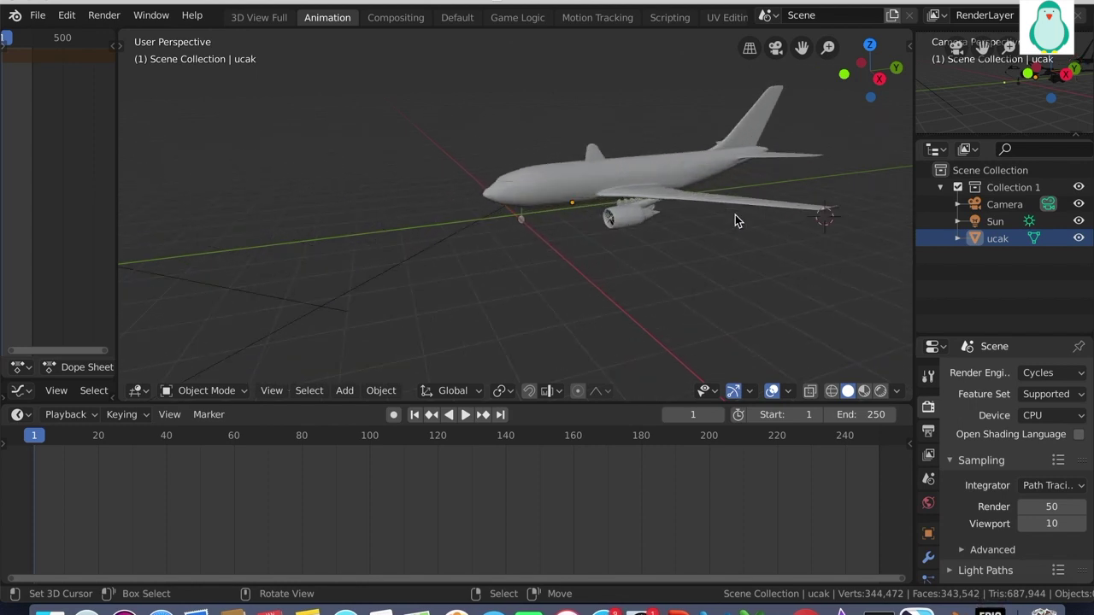
scroll(735, 214, "up", 2)
scroll(735, 215, "down", 4)
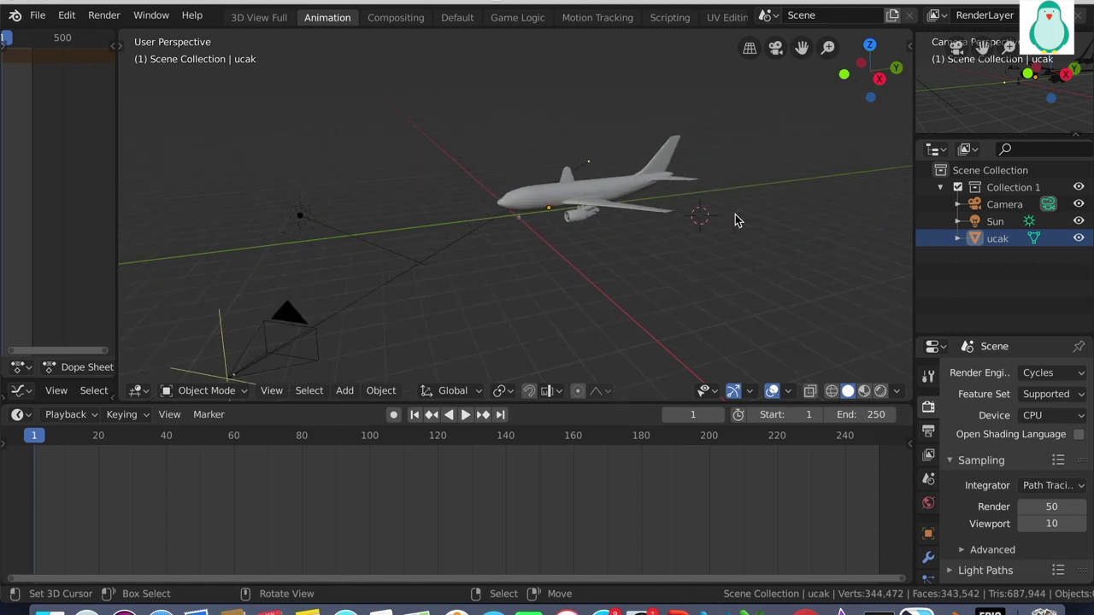
scroll(355, 331, "up", 3)
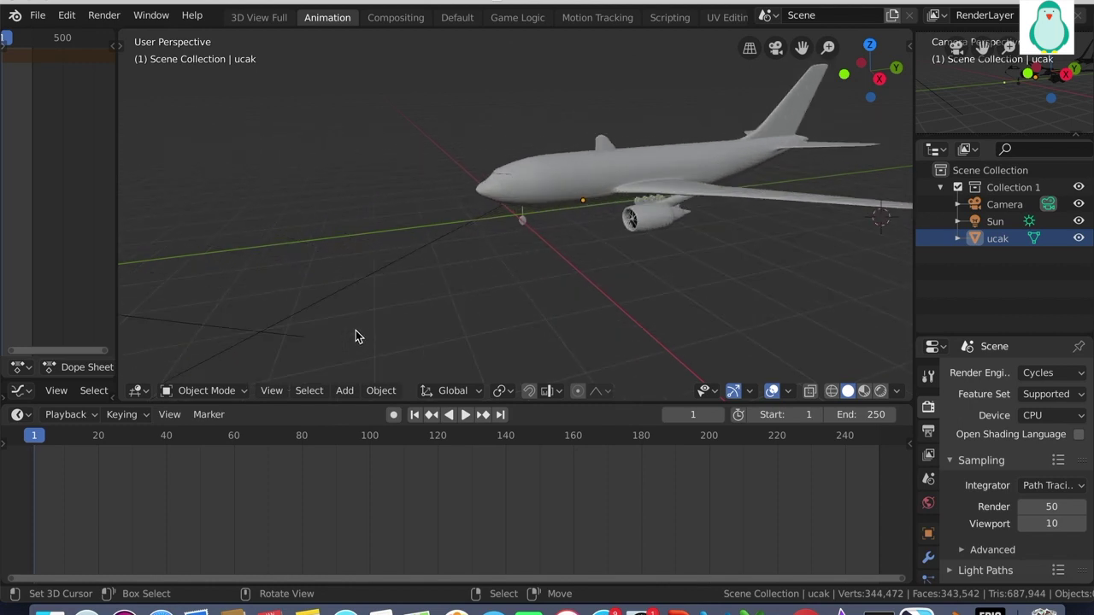
scroll(396, 315, "down", 3)
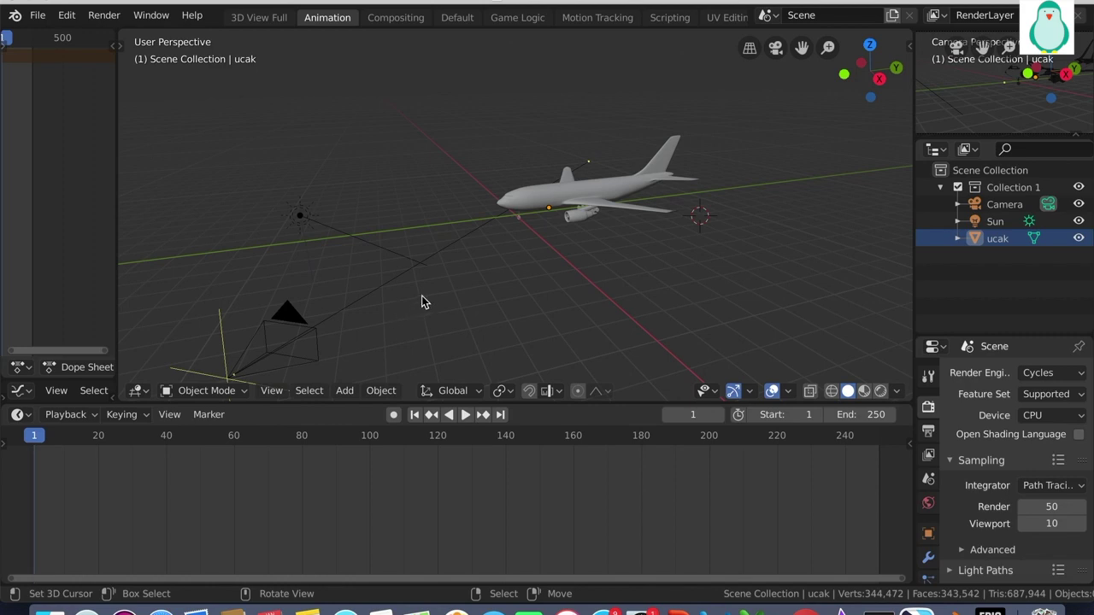
scroll(421, 296, "up", 3)
left_click(544, 178)
left_click_drag(501, 114, 776, 271)
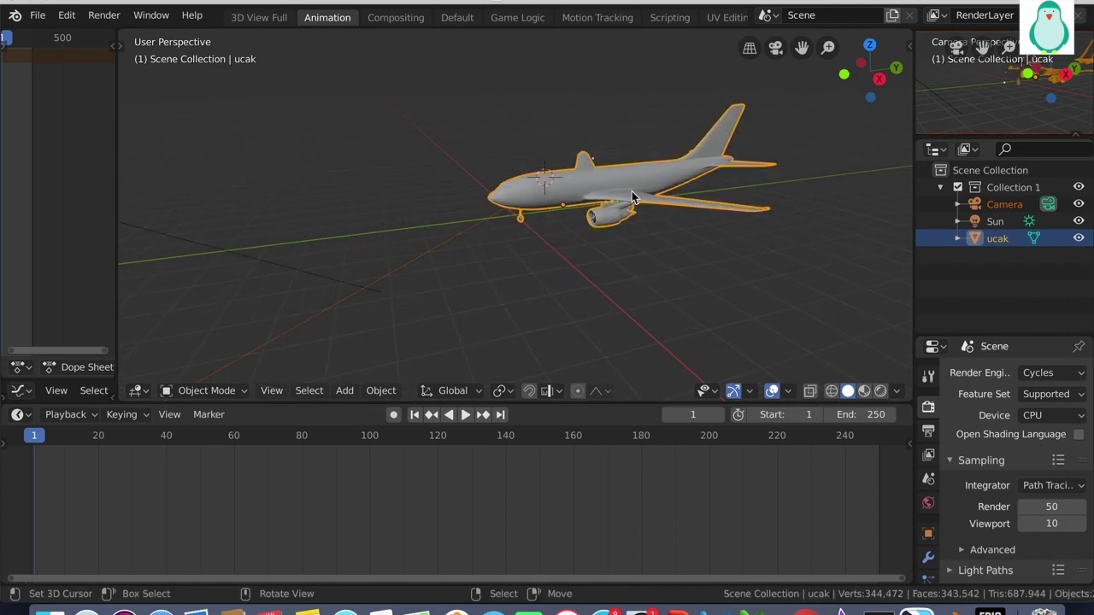
key("i")
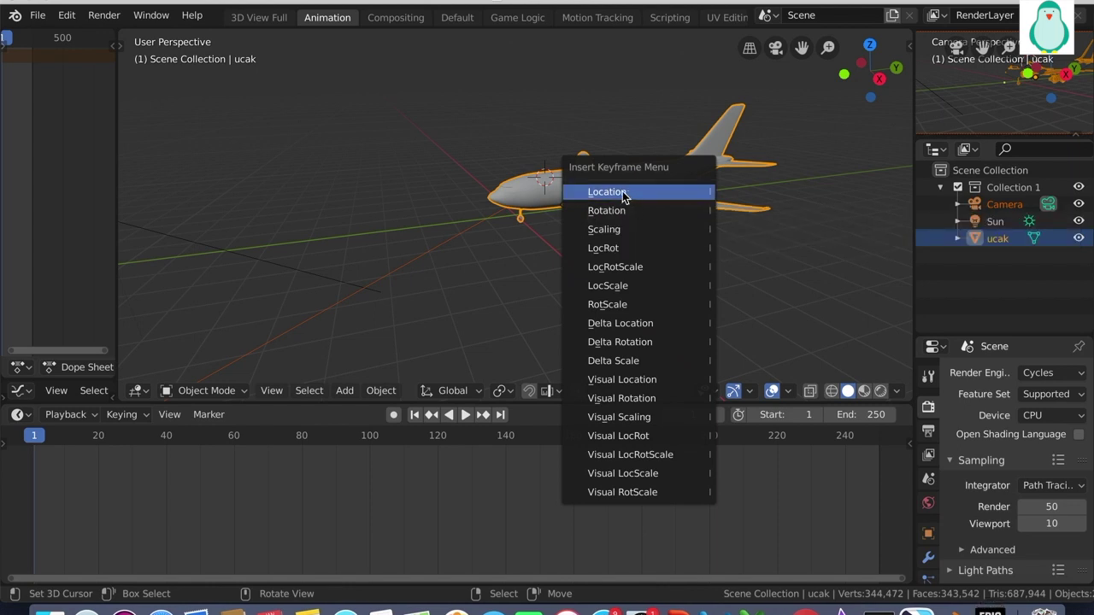
Insert a Location keyframe at frame 1 and set Location Y to -1.69
left_click(623, 194)
left_click(928, 533)
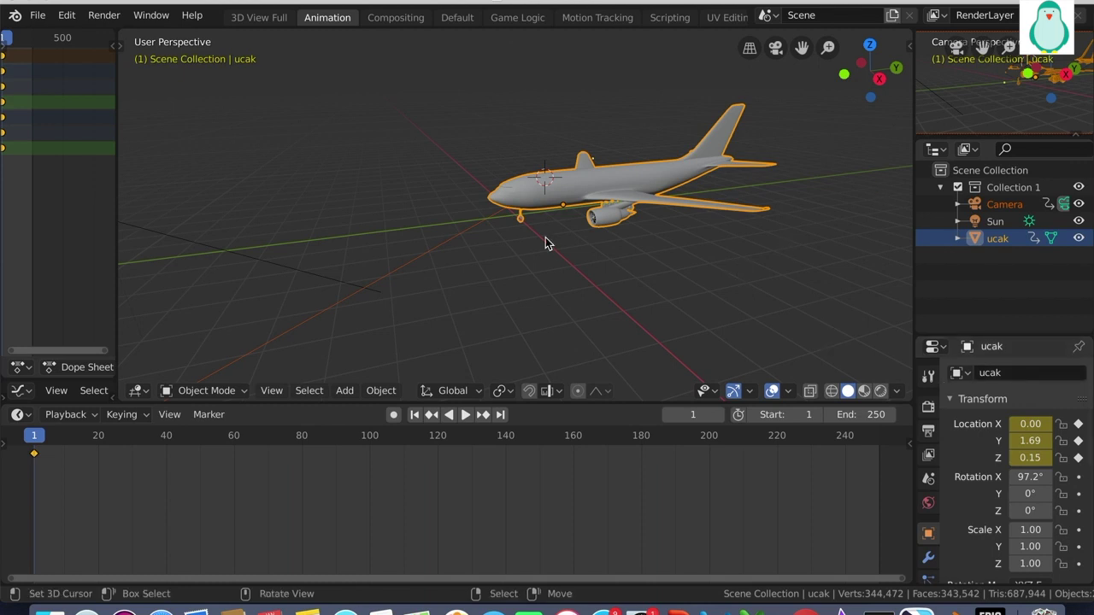
left_click(1023, 441)
double_click(1020, 442)
key("Right")
key("Return")
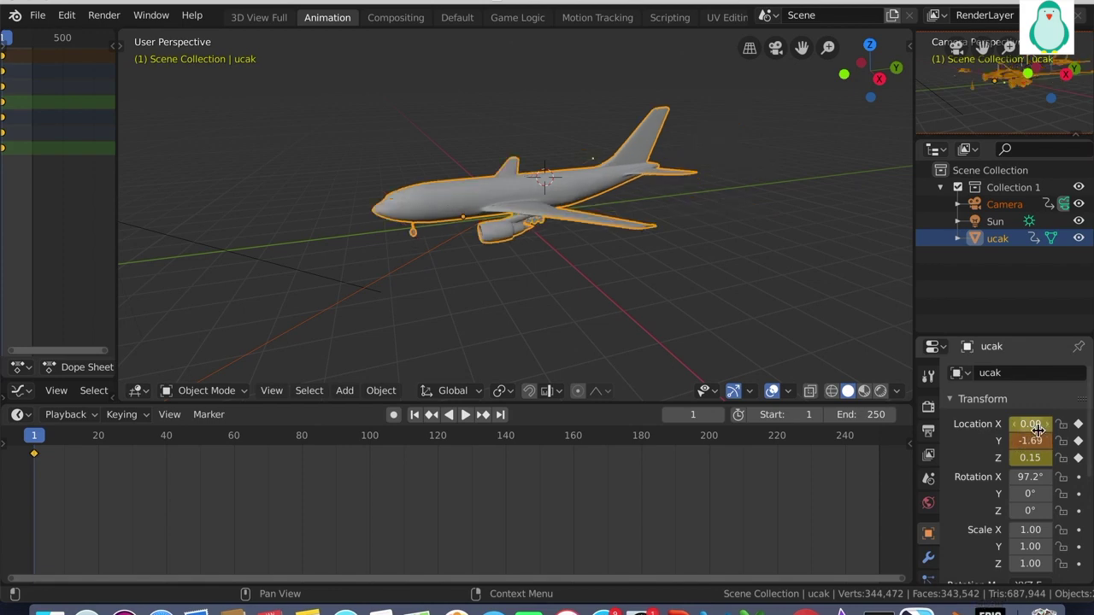
At frame 19, edit the Location Y value again, then move to frame 39
left_click(96, 460)
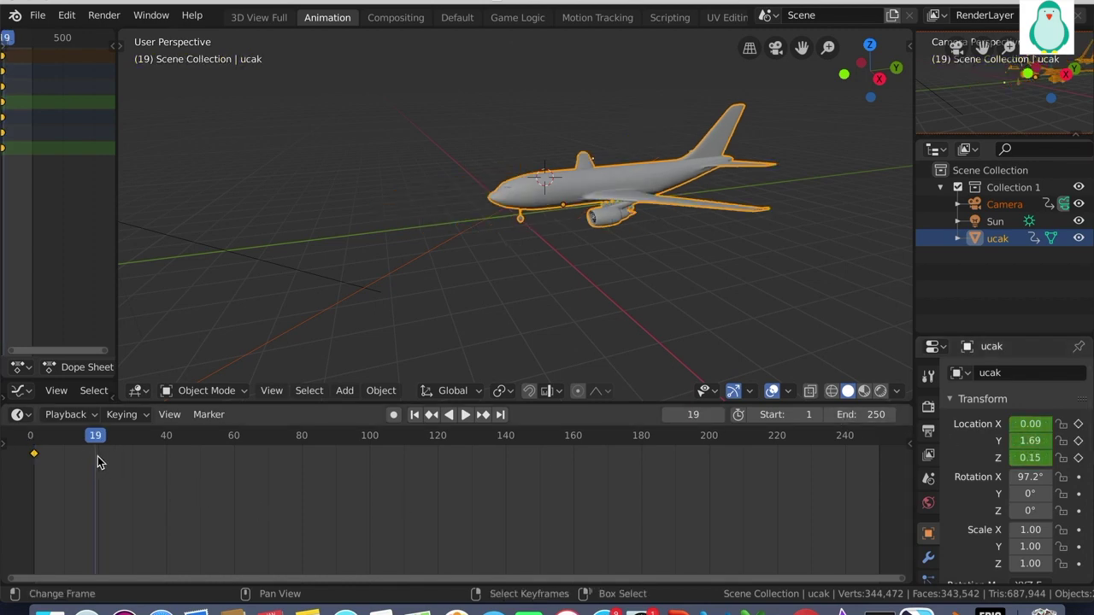
left_click(1025, 441)
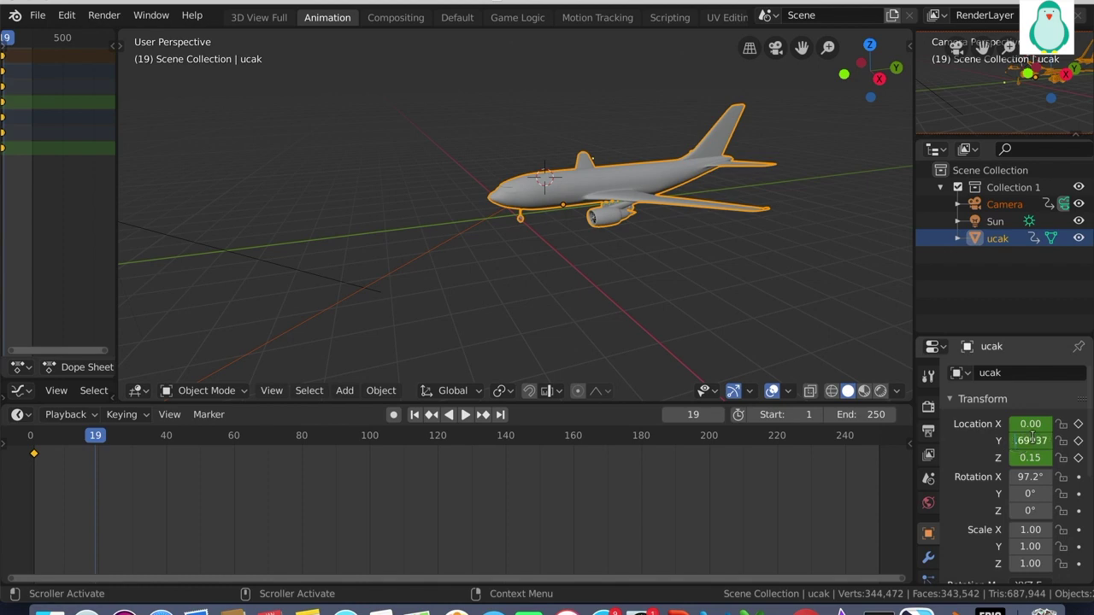
key("Return")
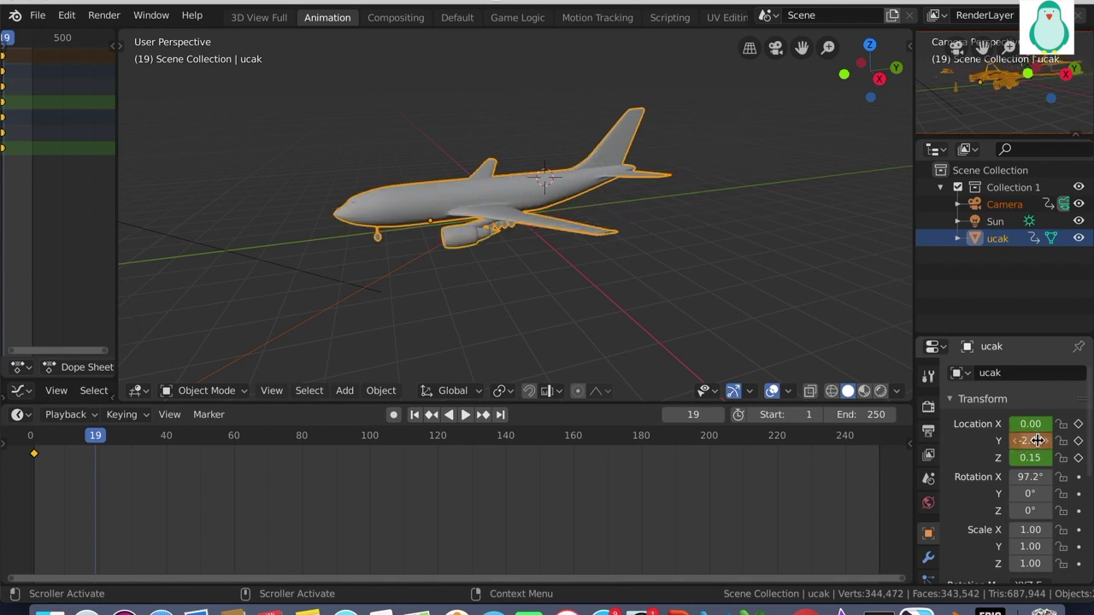
left_click(163, 457)
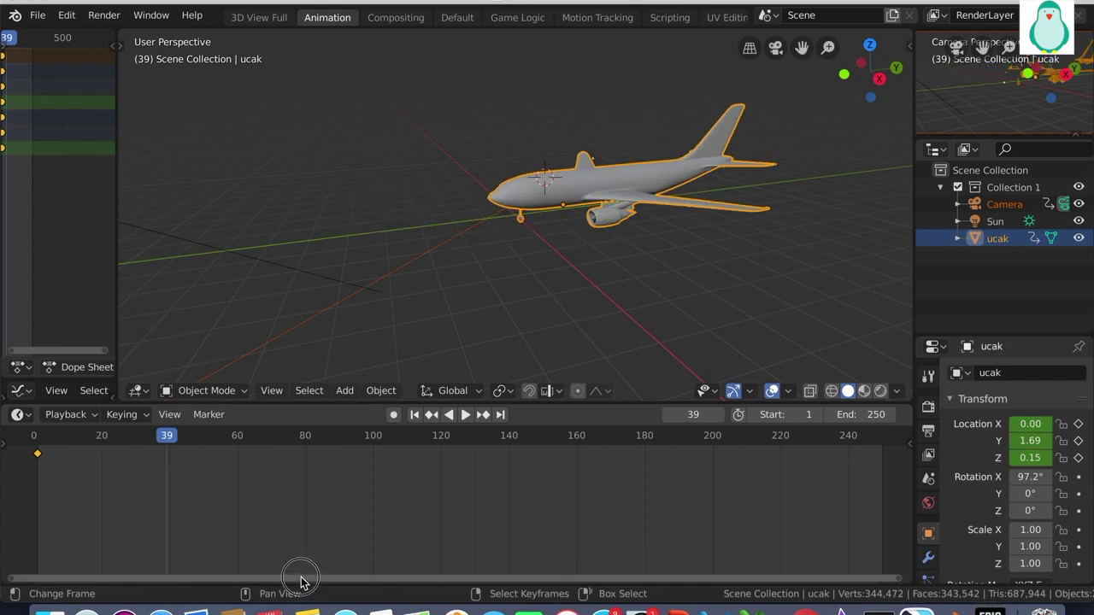
Return to frame 19, enable auto keying, and insert a LocRot keyframe
left_click_drag(300, 578, 127, 578)
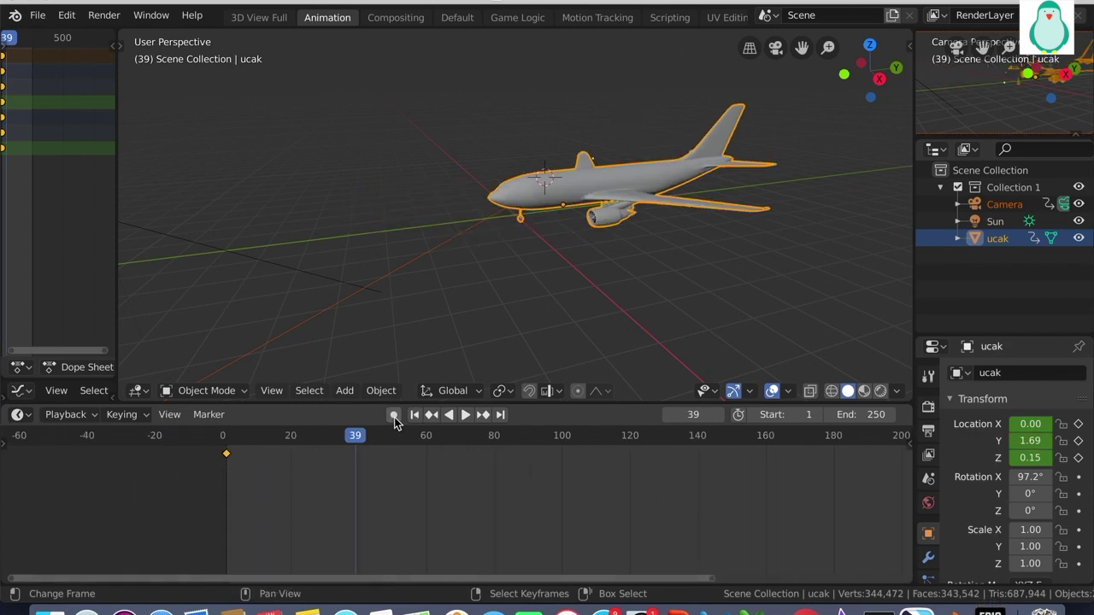
left_click(286, 465)
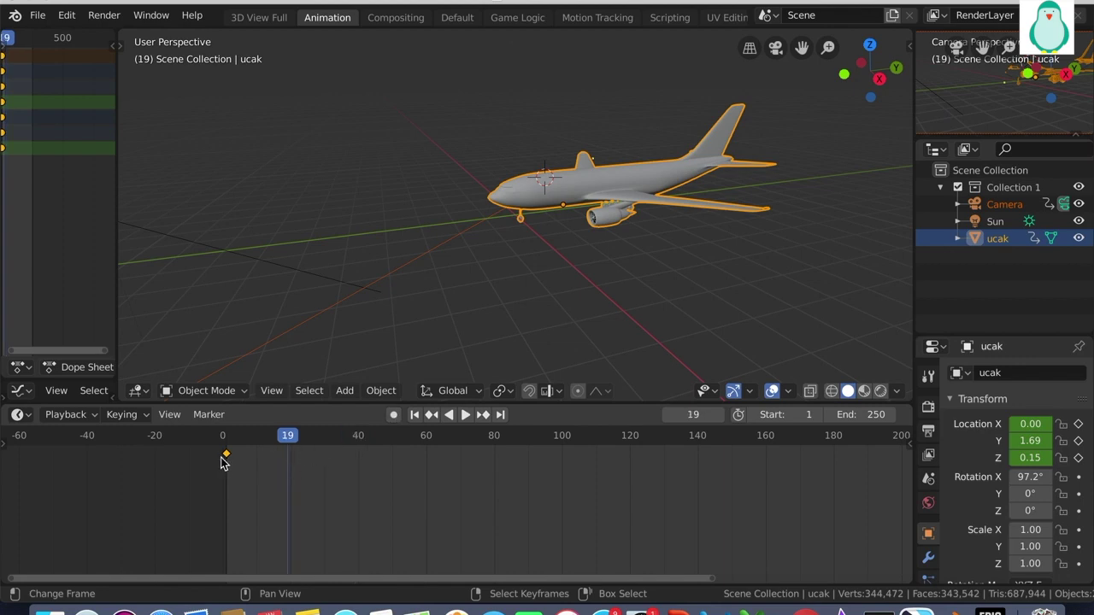
left_click(393, 415)
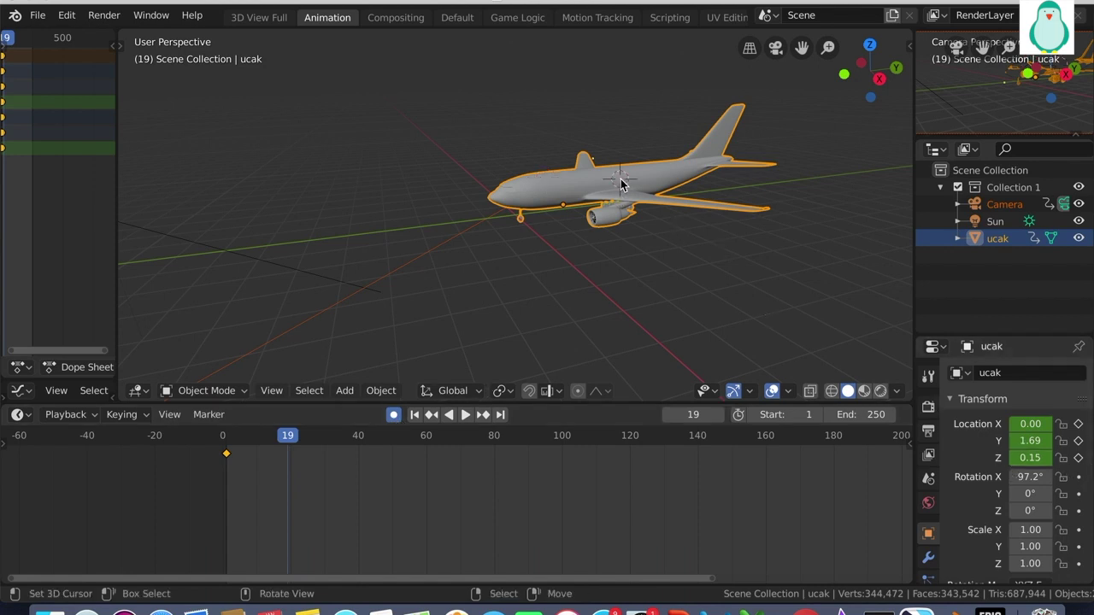
key("i")
key("Down")
key("Down")
key("Down")
key("Return")
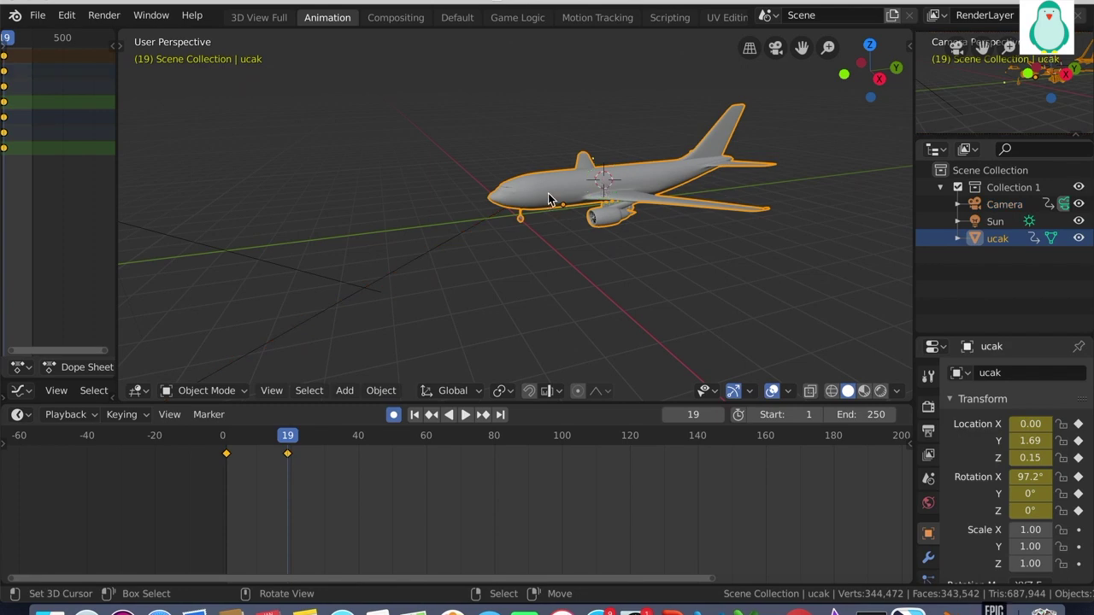
Insert a Location keyframe at frame 19 and set Location Y to -1.68
key("i")
left_click(568, 142)
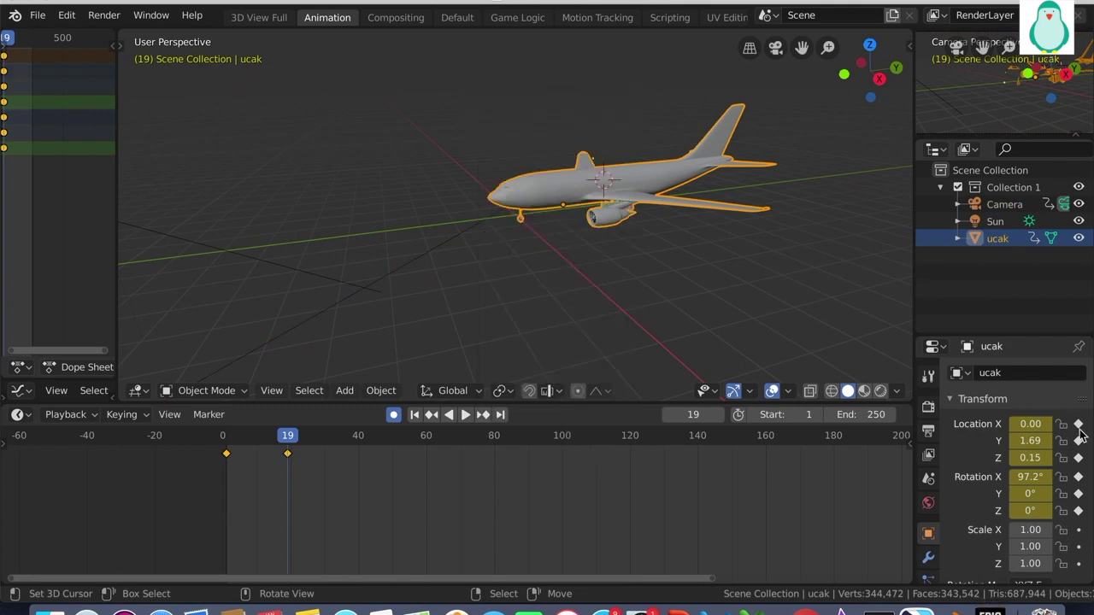
left_click(1026, 425)
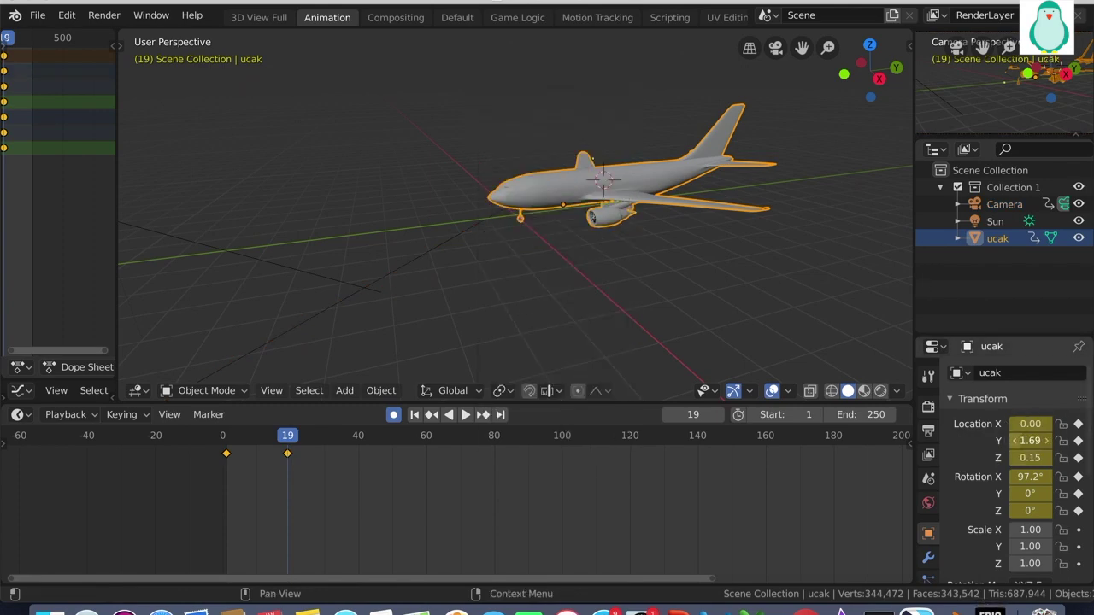
left_click(1025, 440)
type("-")
key("Return")
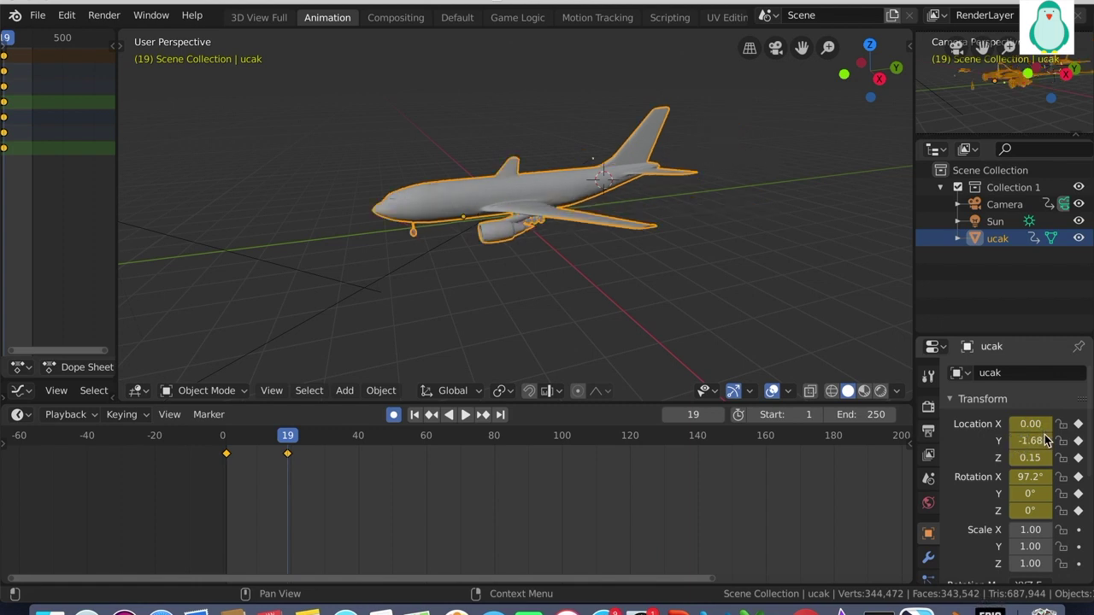
At frame 38, key the airliner's Location and push Location Y to -3.68
left_click(351, 462)
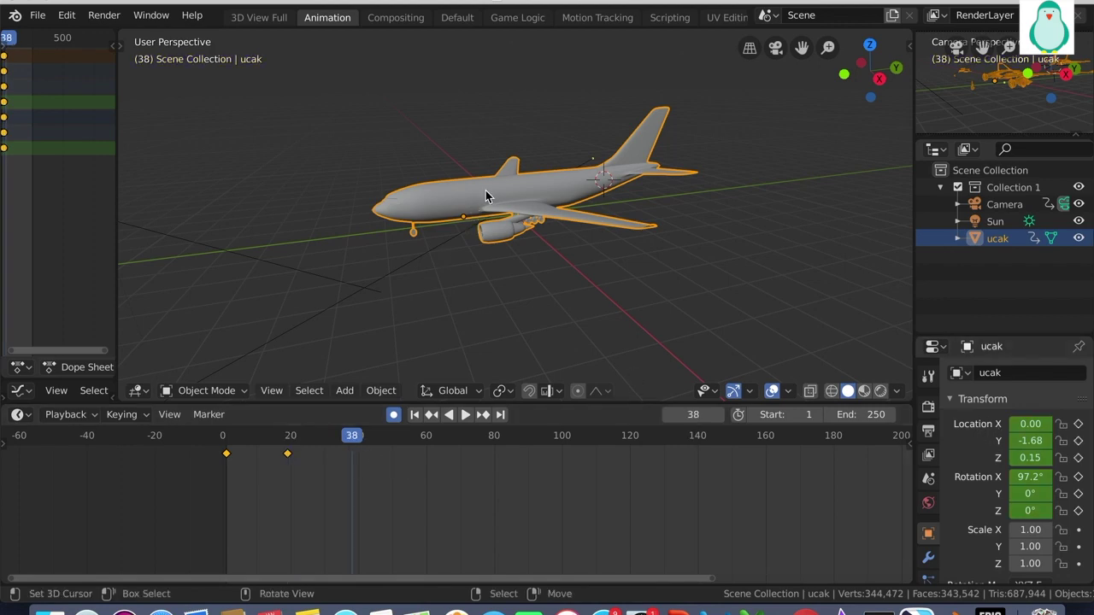
key("i")
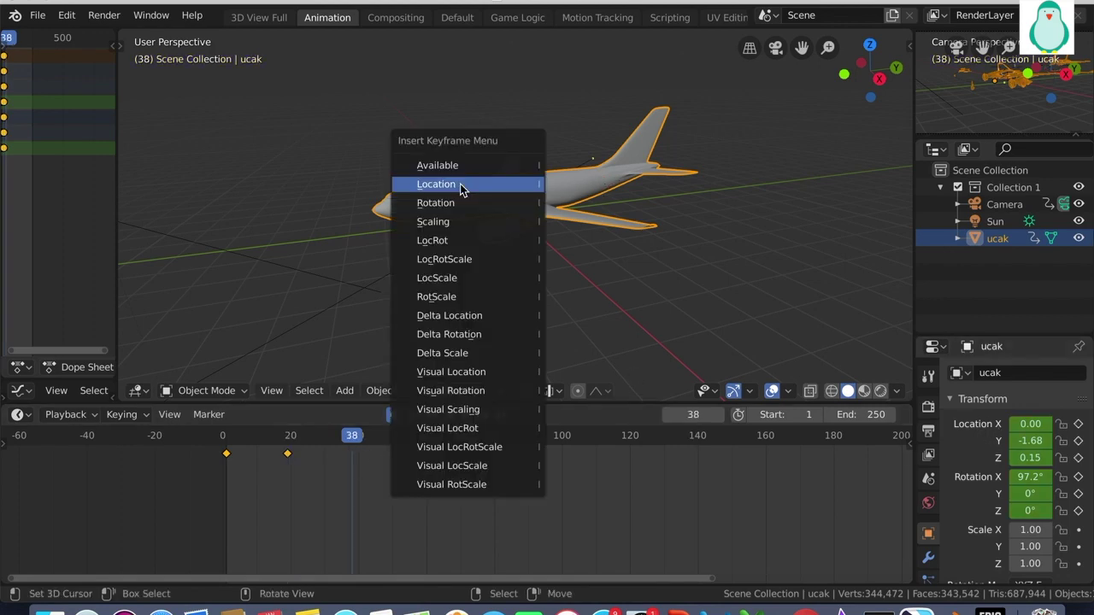
left_click(460, 185)
left_click_drag(1030, 441, 1019, 442)
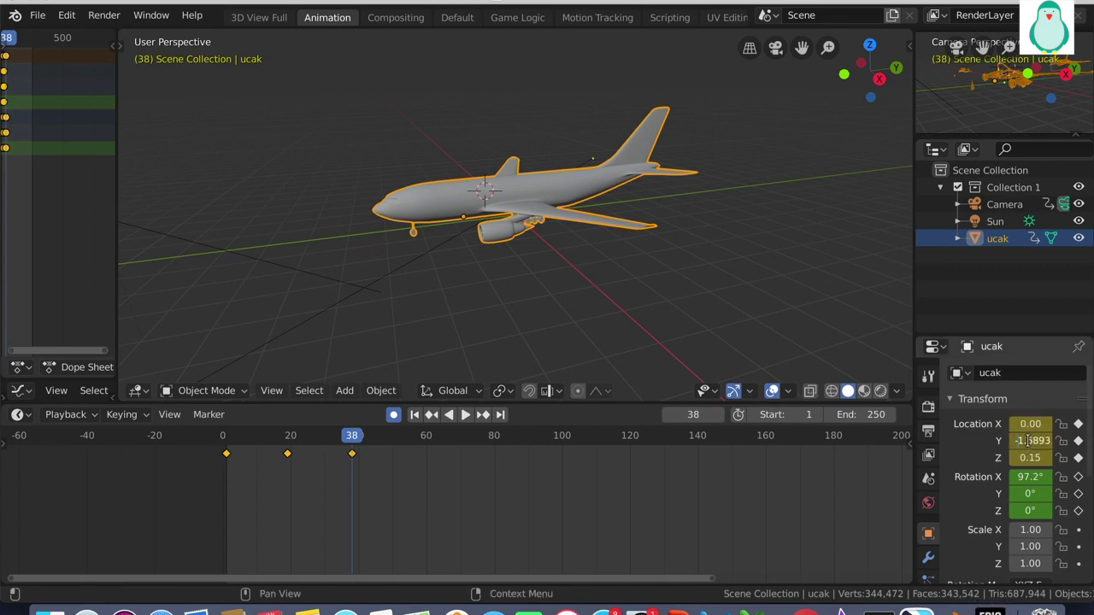
key("Return")
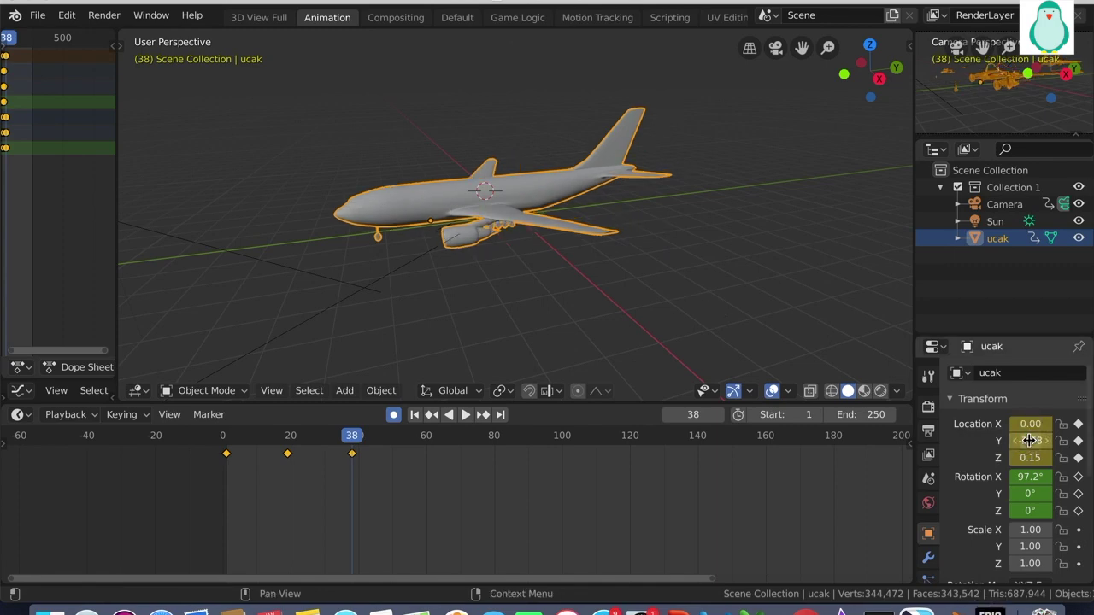
Box-select the objects around the airliner, key their location, nudge Y forward, and play back
left_click_drag(334, 151, 688, 309)
key("i")
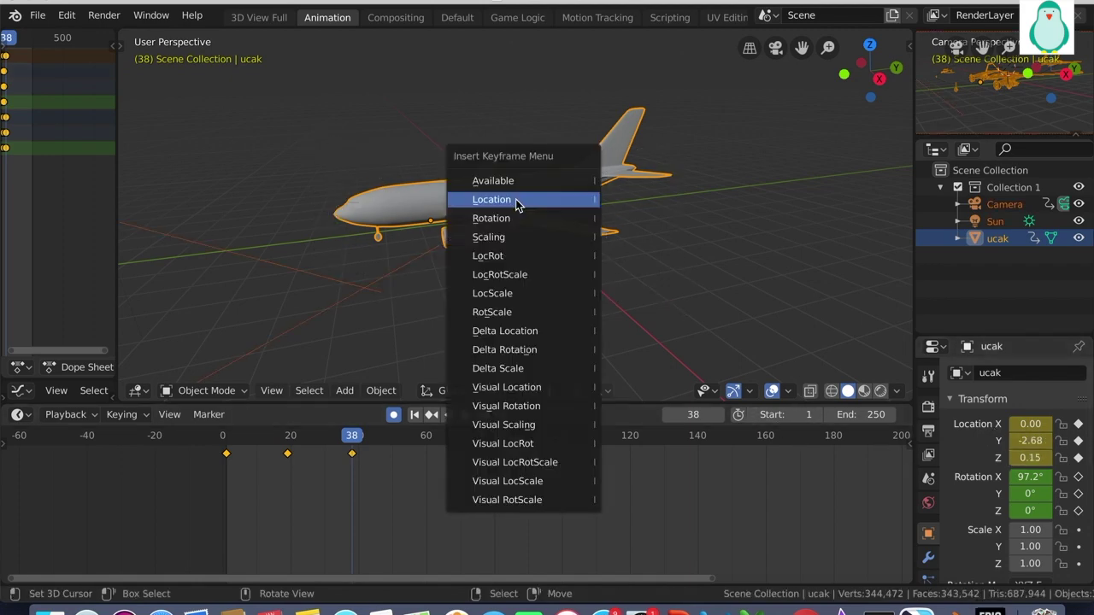
left_click(520, 202)
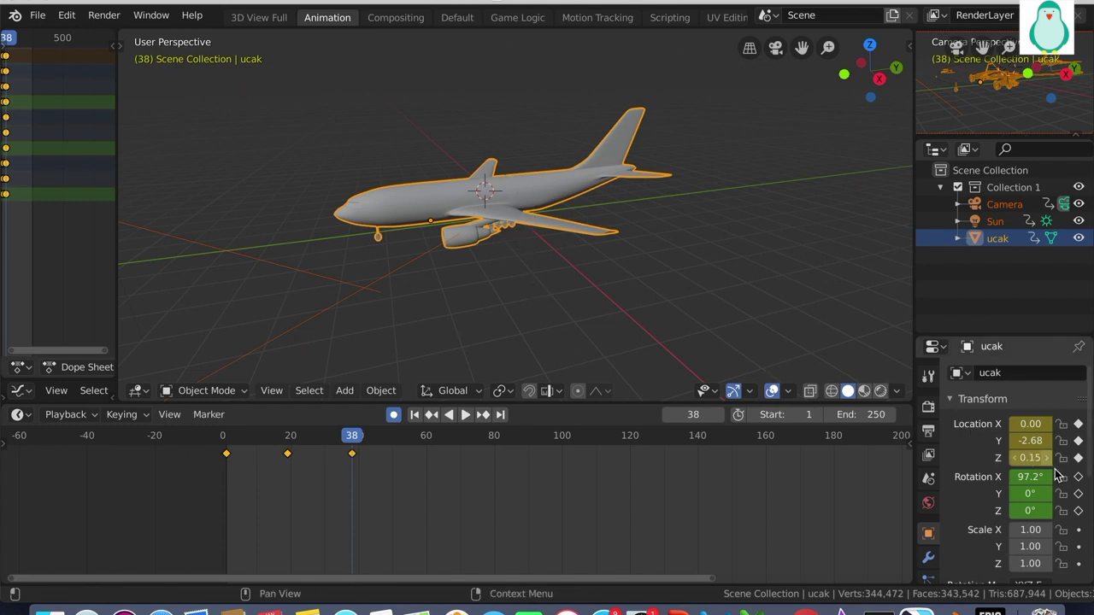
left_click(1025, 445)
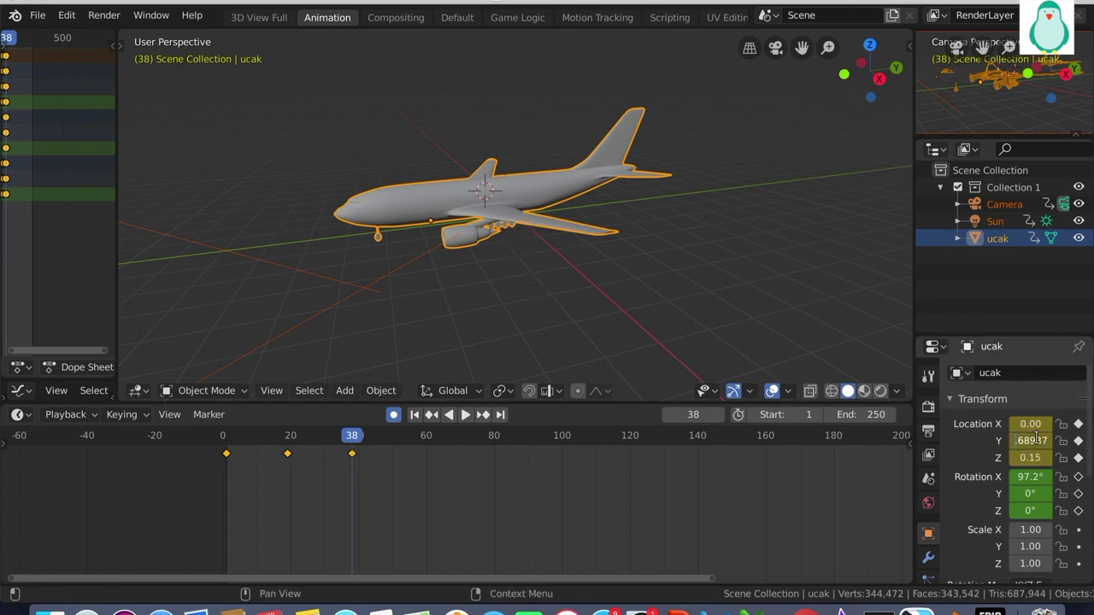
left_click_drag(1036, 439, 1038, 439)
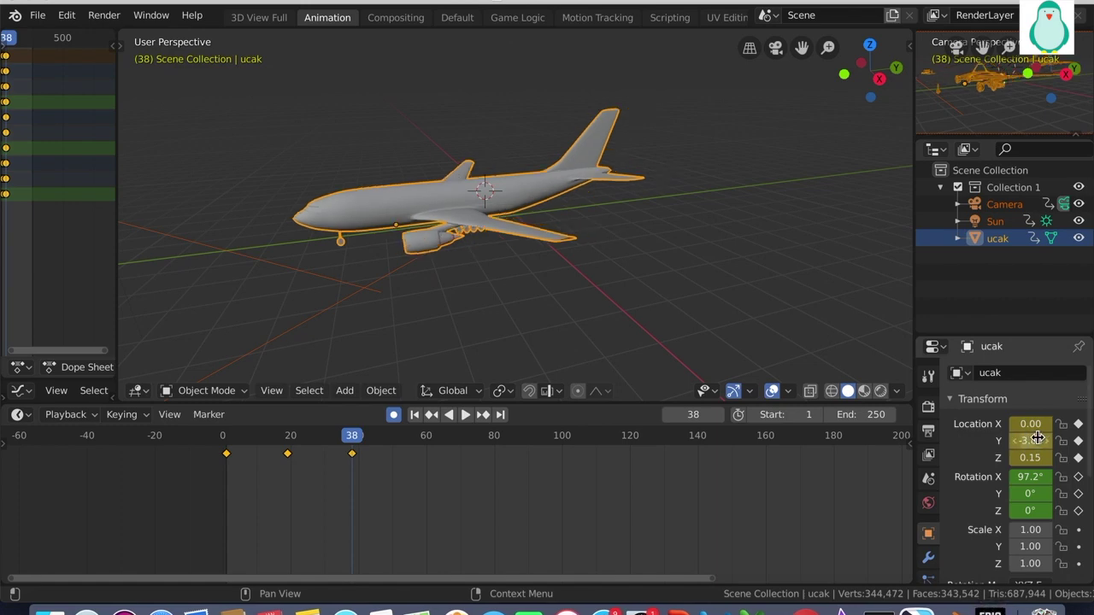
key("space")
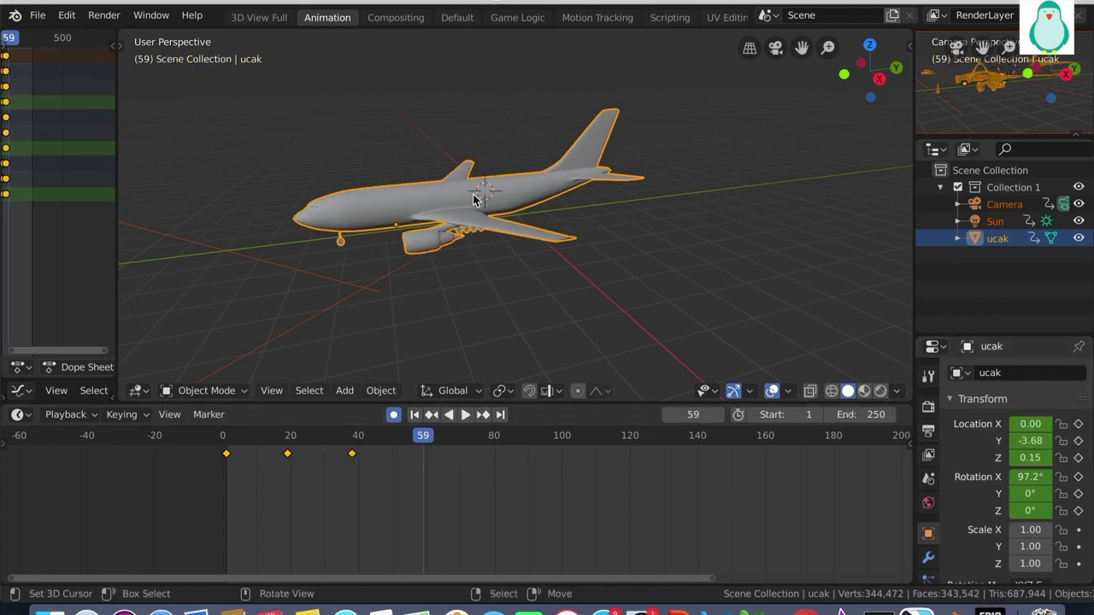
At frame 59, key Location with Y moved to -4.68, then go to frame 80
left_click(437, 200, "shift")
key("i")
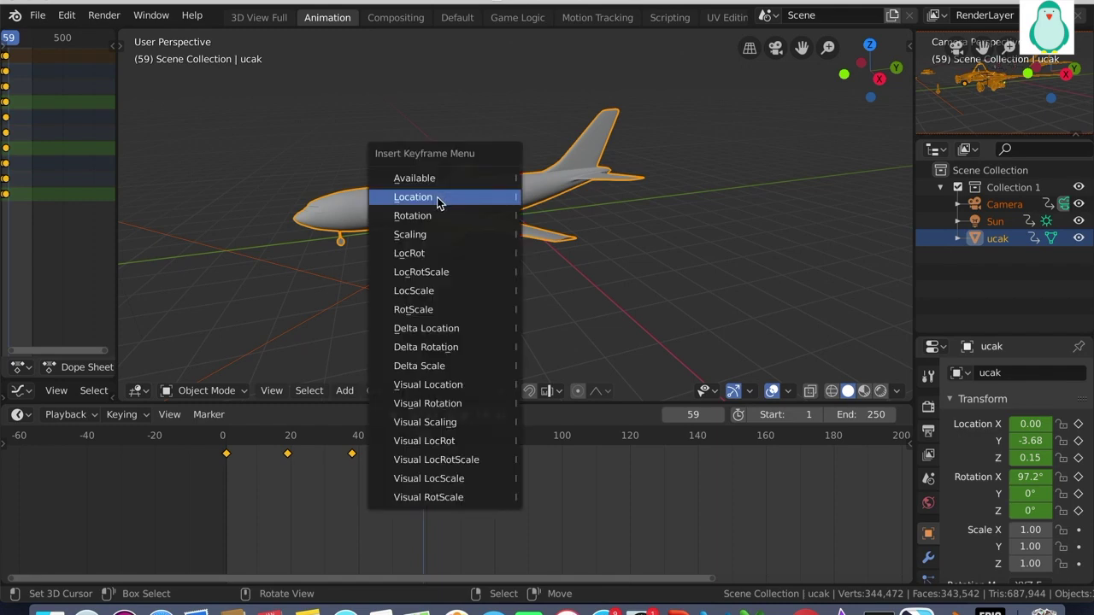
left_click(441, 198)
left_click(1022, 441)
key("Return")
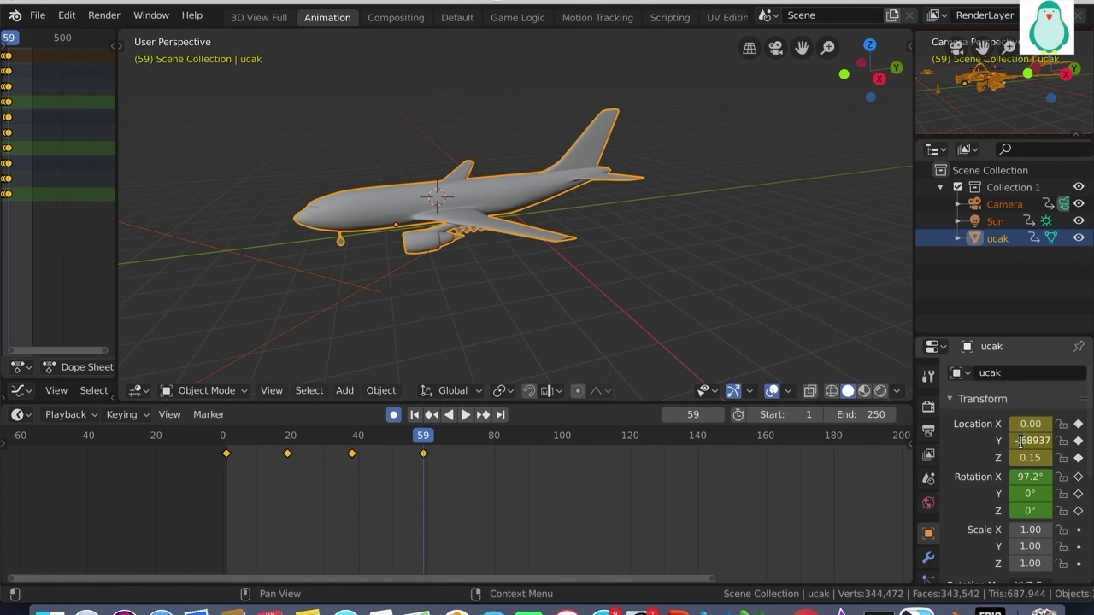
left_click_drag(1020, 441, 1023, 441)
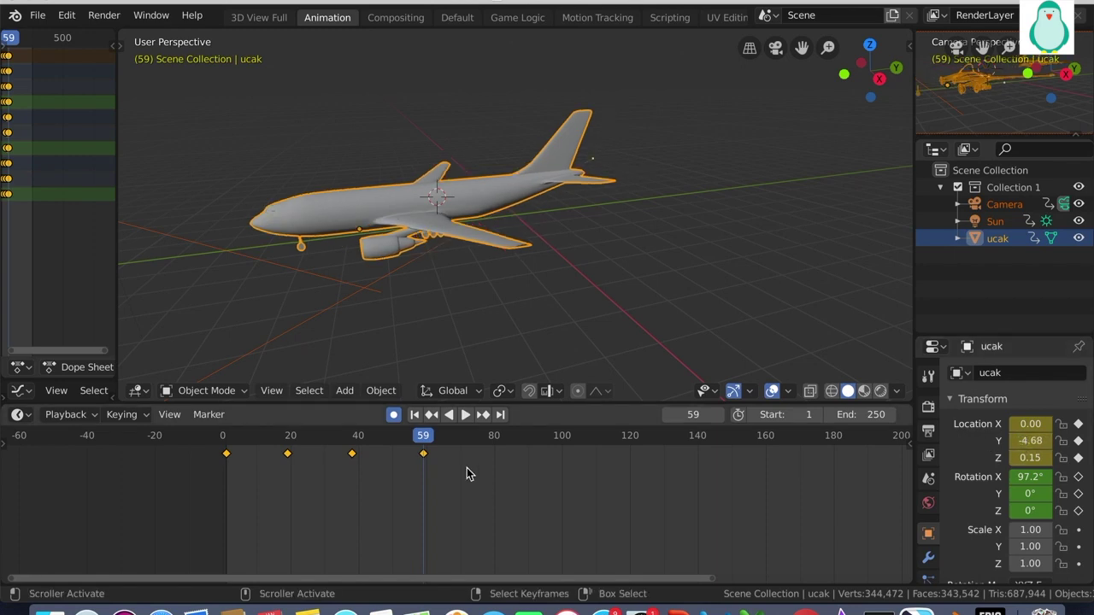
left_click(494, 462)
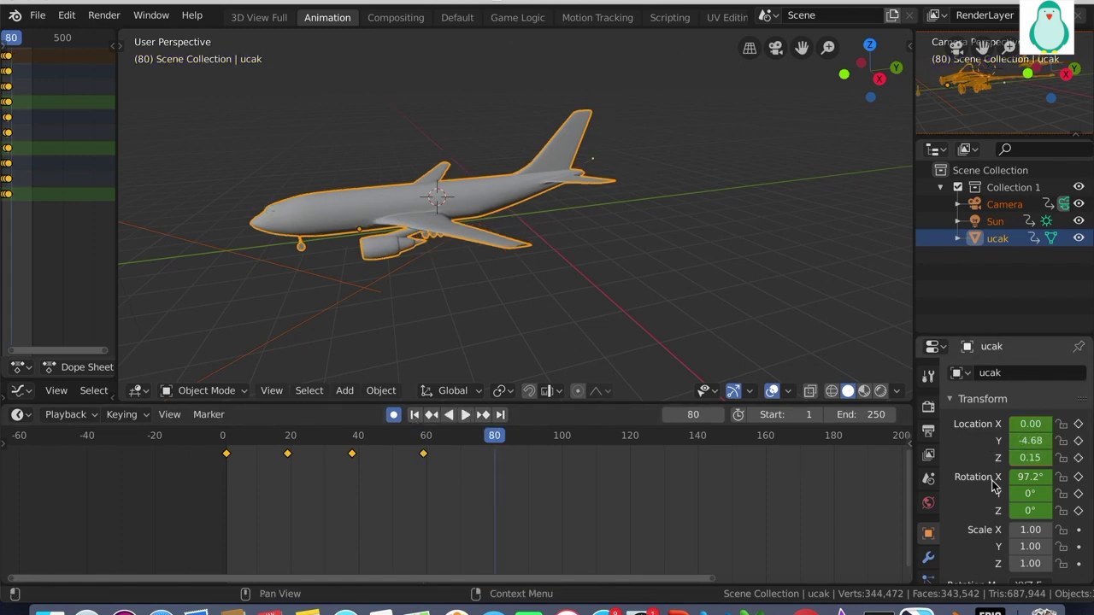
At frame 80, key Location and raise Location Z to 1.14
key("i")
left_click(401, 207)
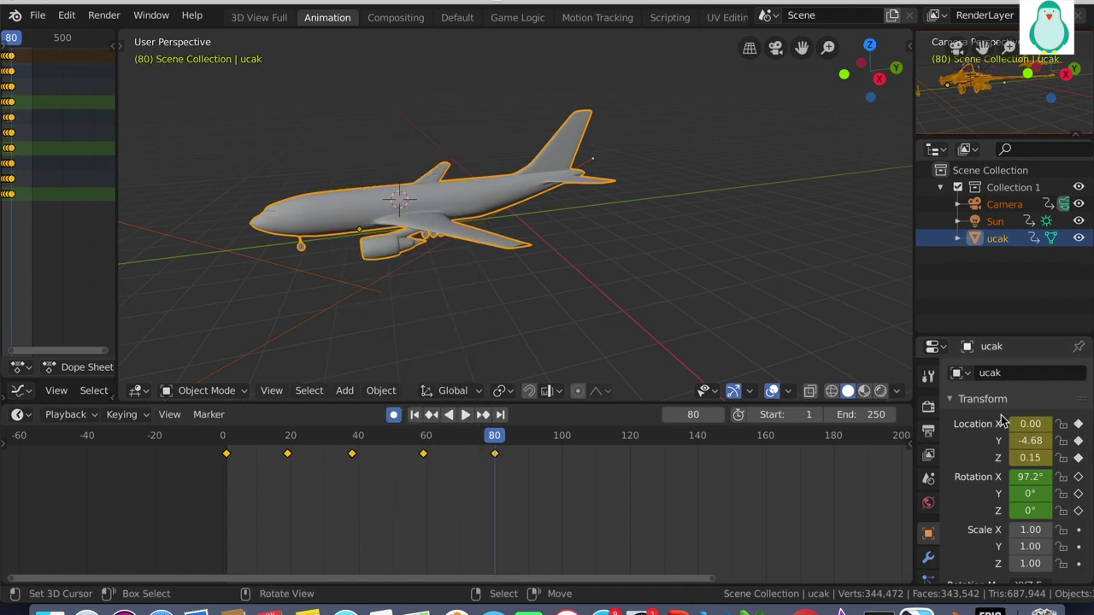
left_click(1028, 459)
double_click(1027, 459)
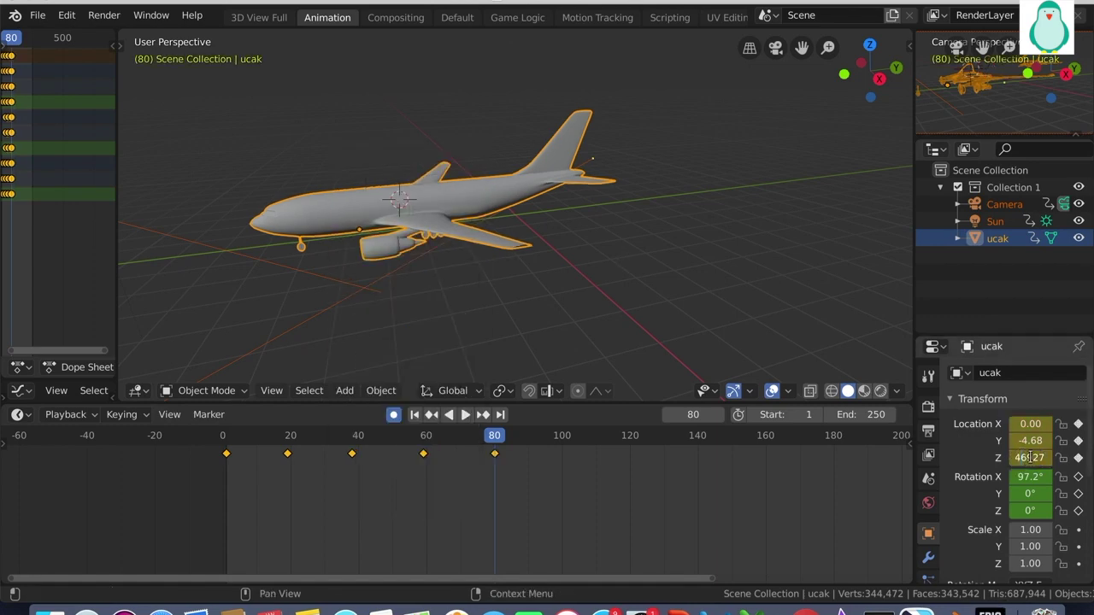
key("End")
key("Return")
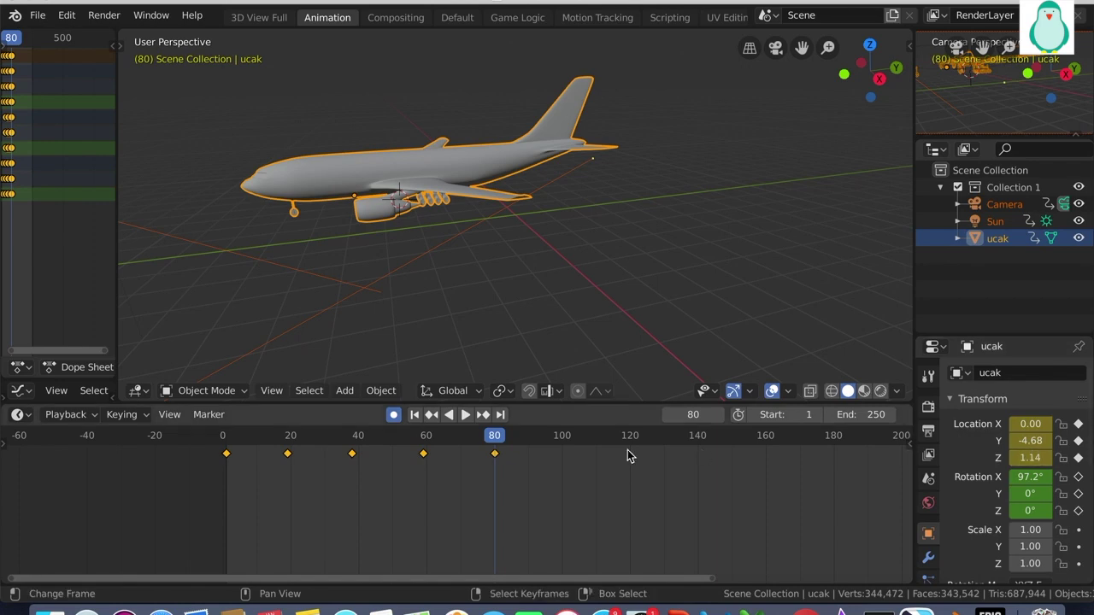
At frame 100, key Location and raise Location Z to 2.14
left_click(562, 454)
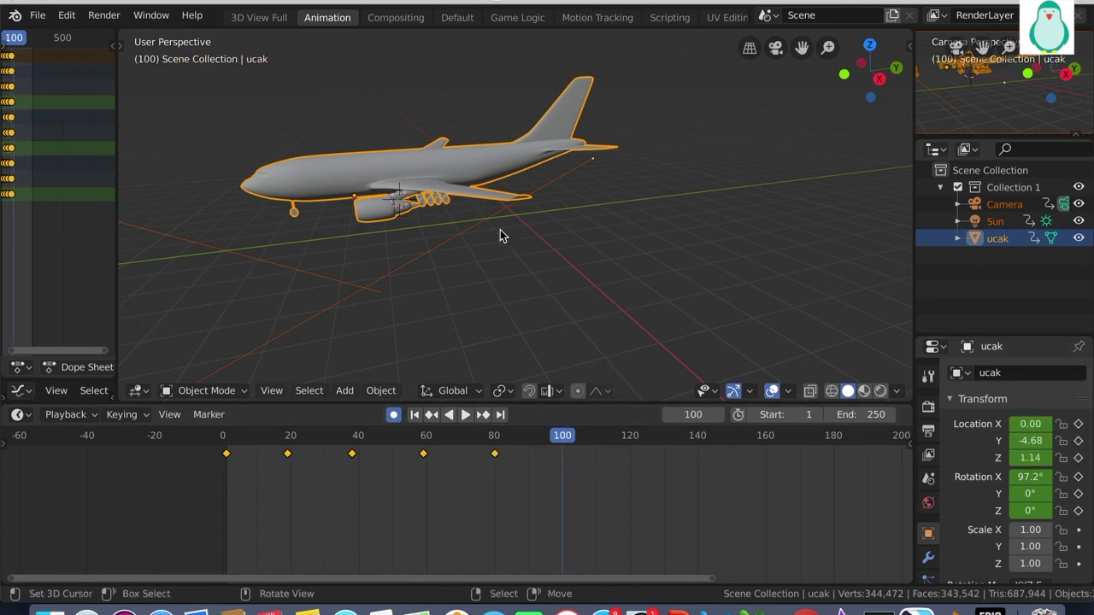
key("i")
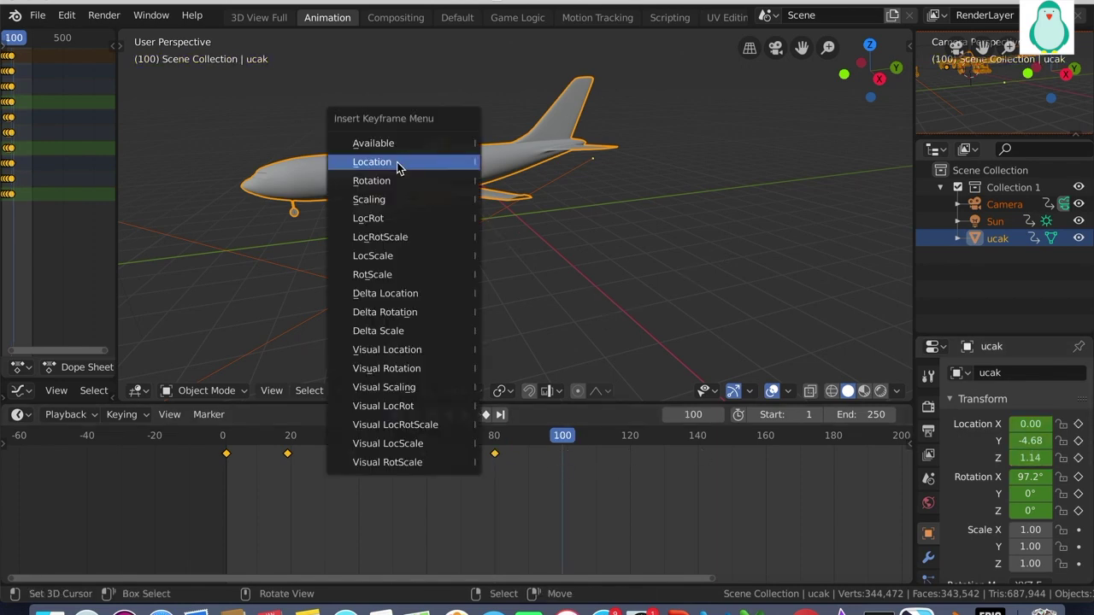
left_click(396, 161)
left_click(1023, 458)
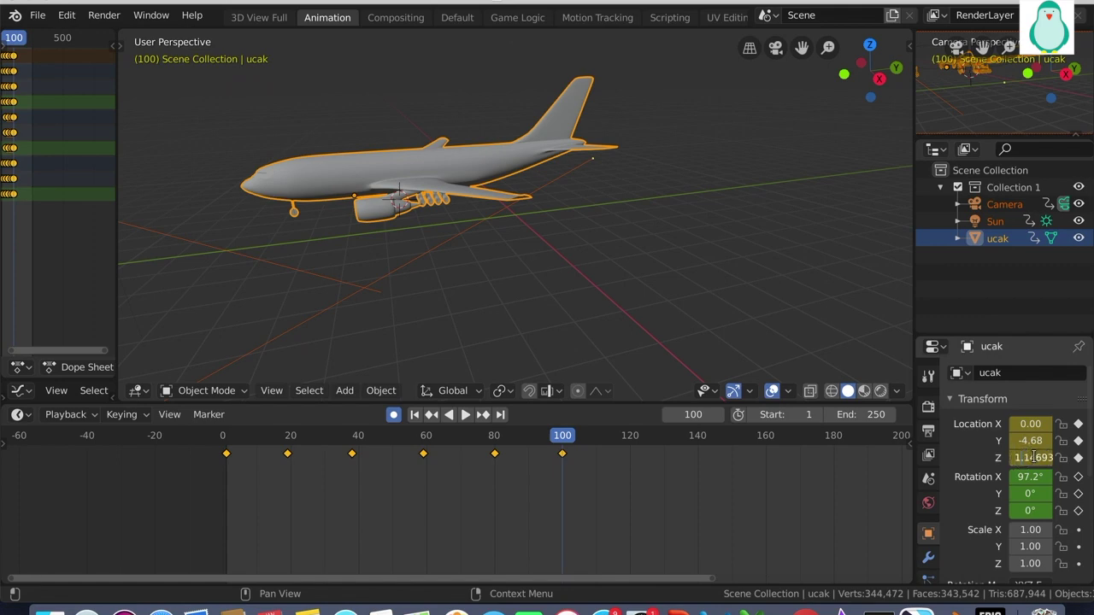
key("Return")
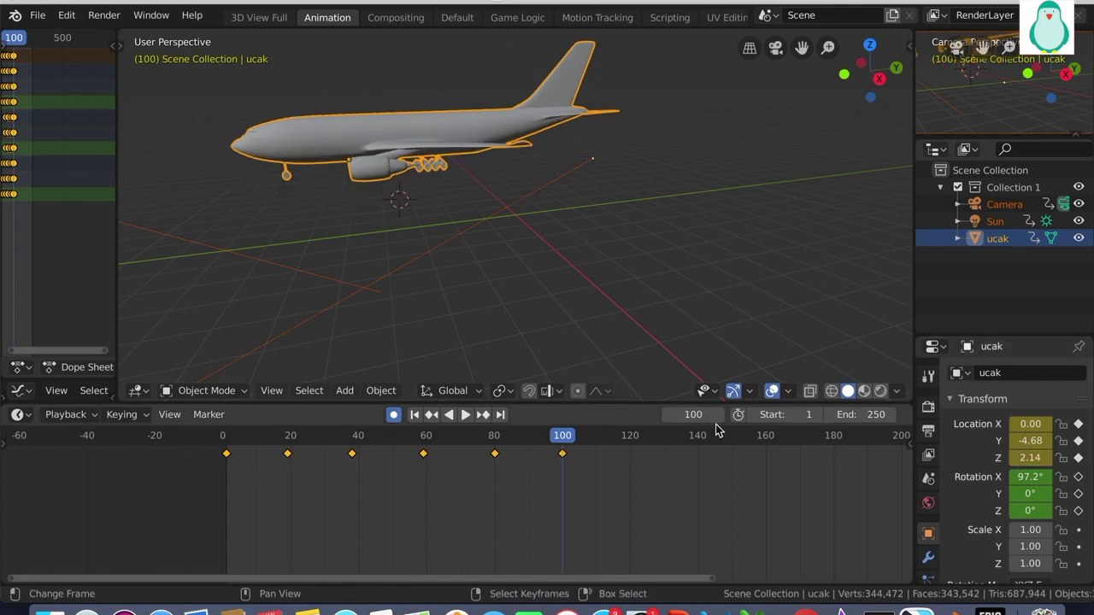
At frame 120, set Location Z to 3.13 and key it, then go to frame 140
left_click(630, 453)
key("i")
left_click(1034, 459)
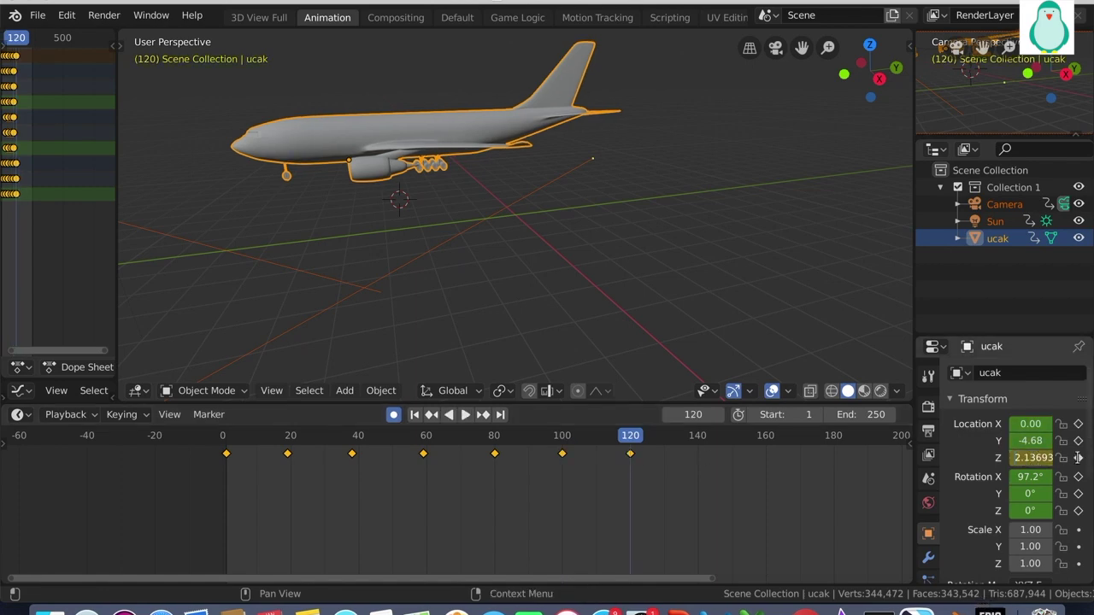
key("Return")
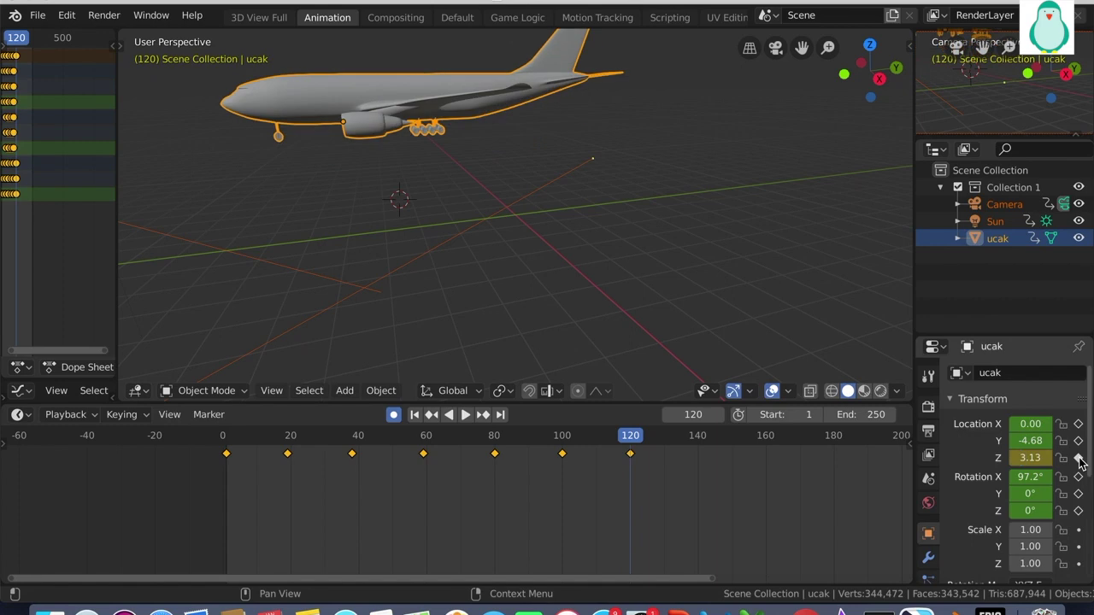
left_click(1079, 459)
left_click(699, 460)
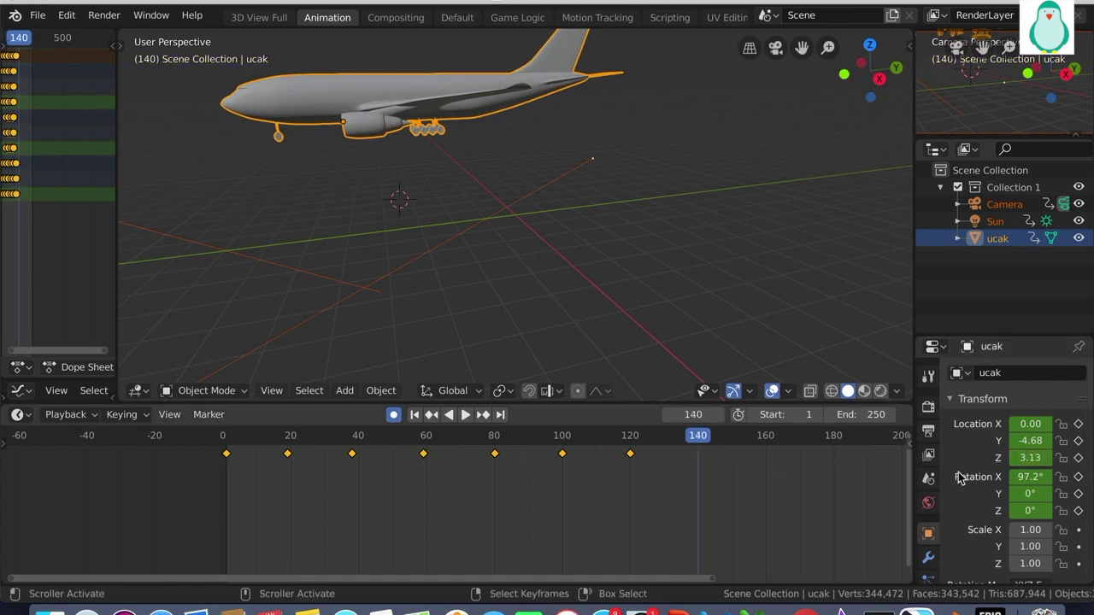
Insert a location keyframe on frame 140 with the airplane's Z set to 4.13
key("i")
left_click(458, 104)
double_click(1026, 459)
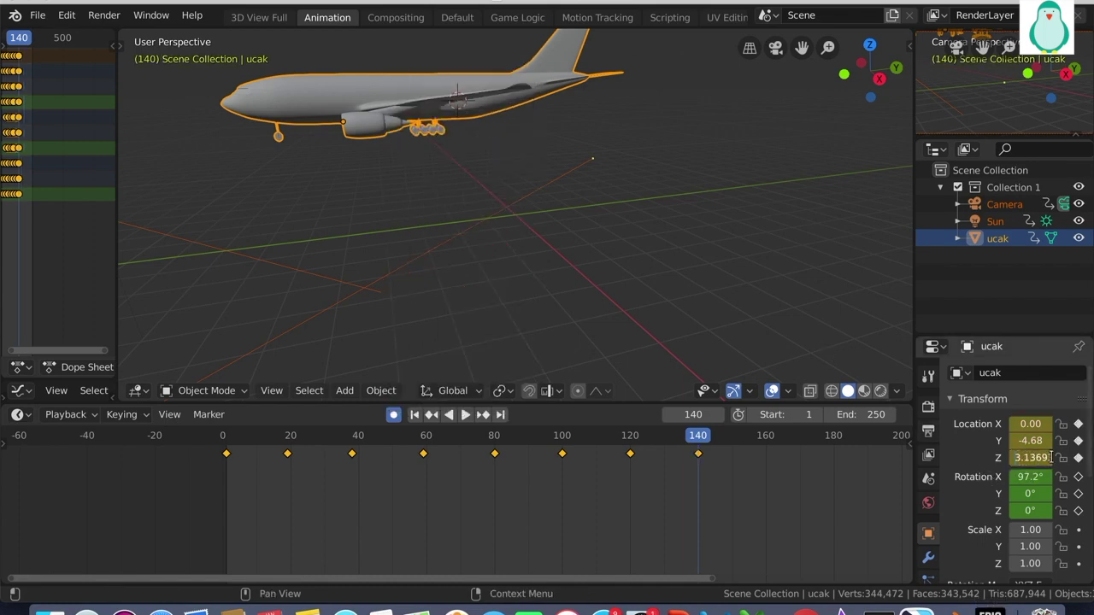
type("4.13")
key("Return")
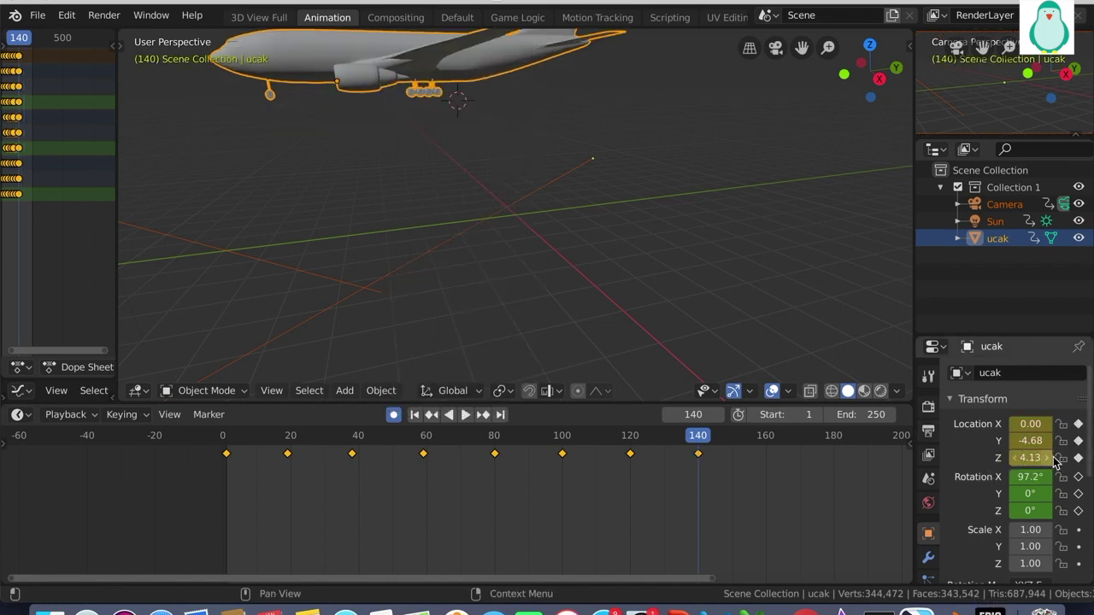
Key the airplane's location on frame 161 at Z 5.11, then return to frame 1
left_click(770, 436)
key("i")
double_click(1031, 458)
key("Return")
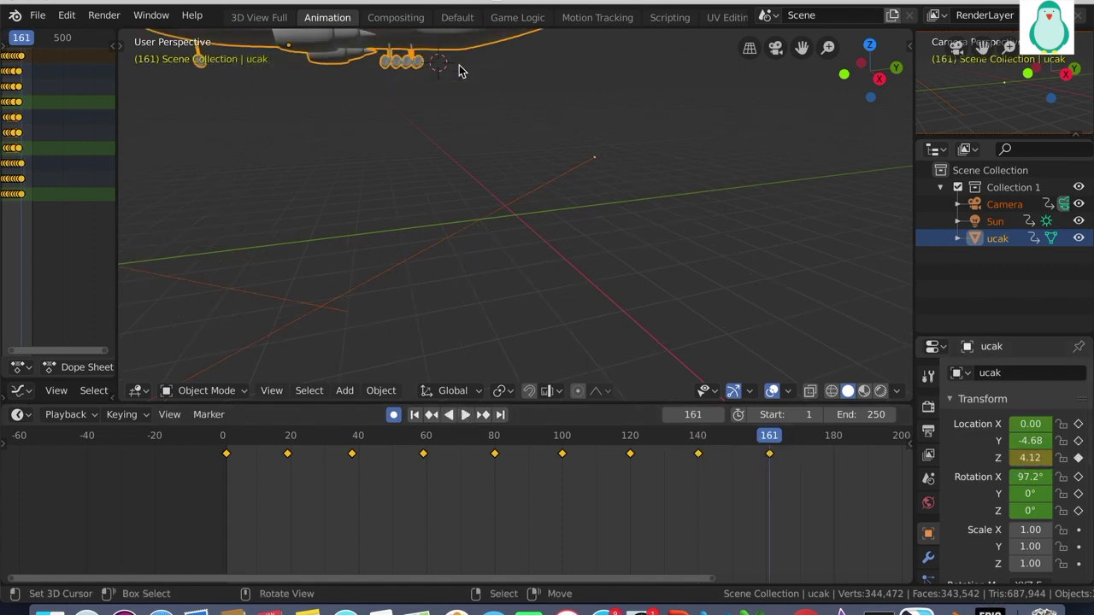
key("i")
left_click(458, 69)
double_click(1027, 458)
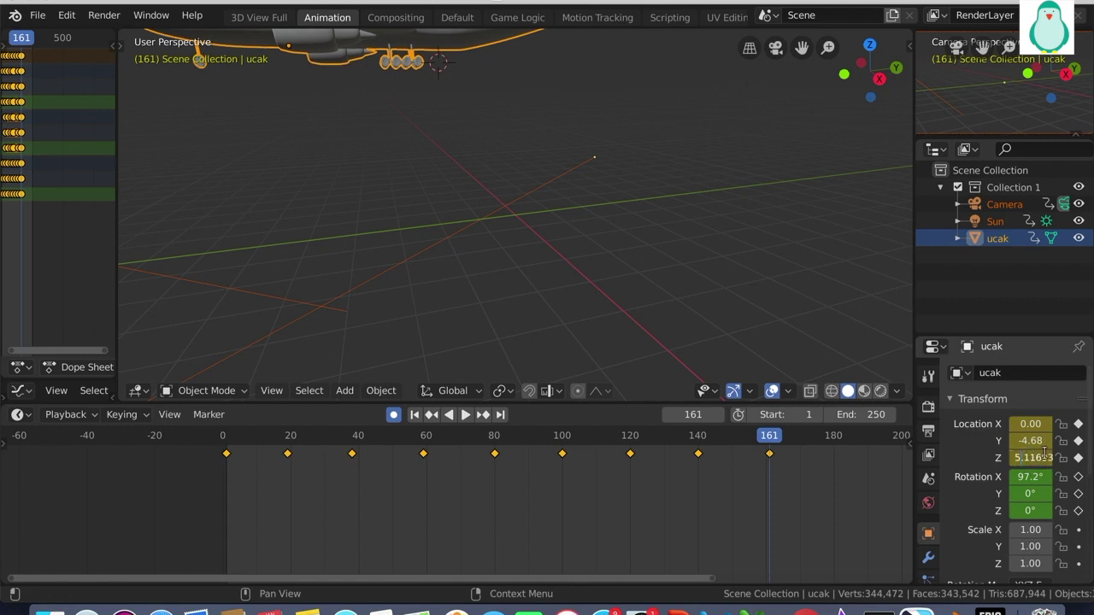
type("5.1163")
key("Return")
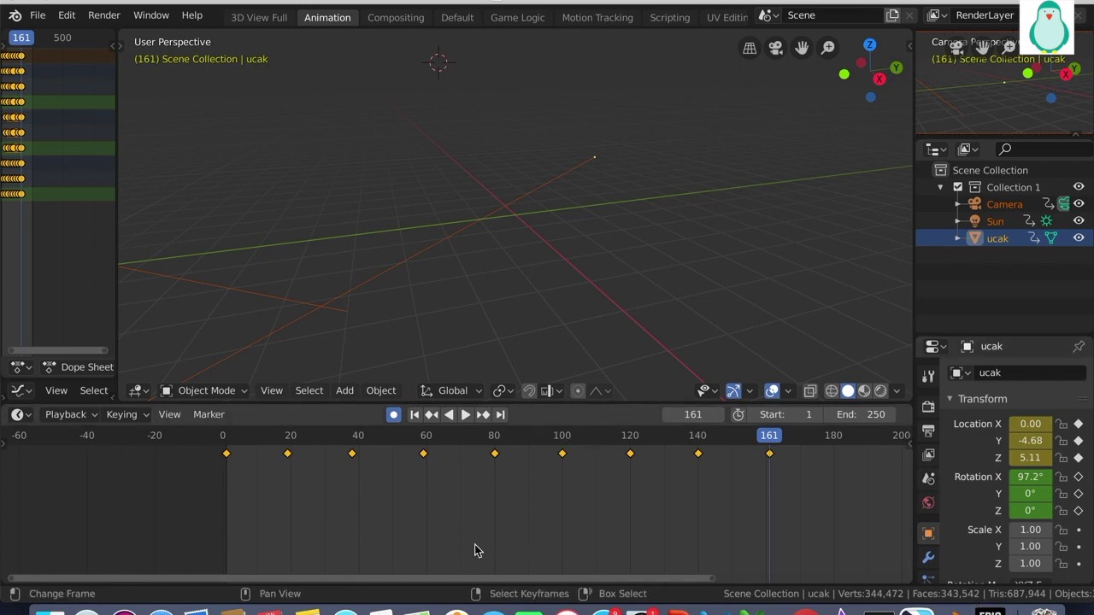
left_click(228, 466)
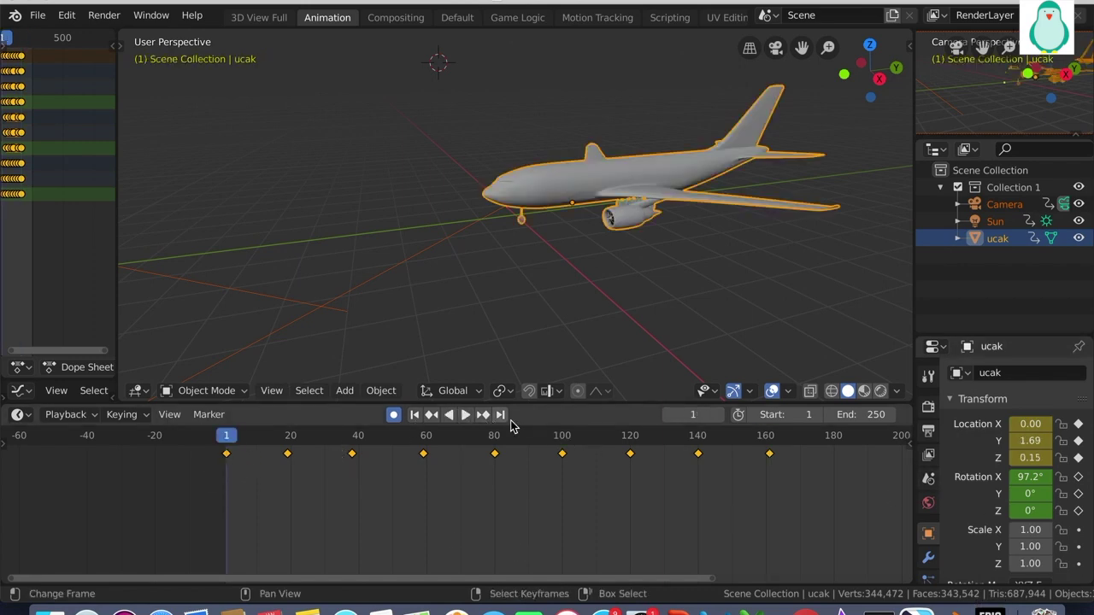
Play back the airliner's forward-and-climbing animation, then open the File menu
left_click(466, 415)
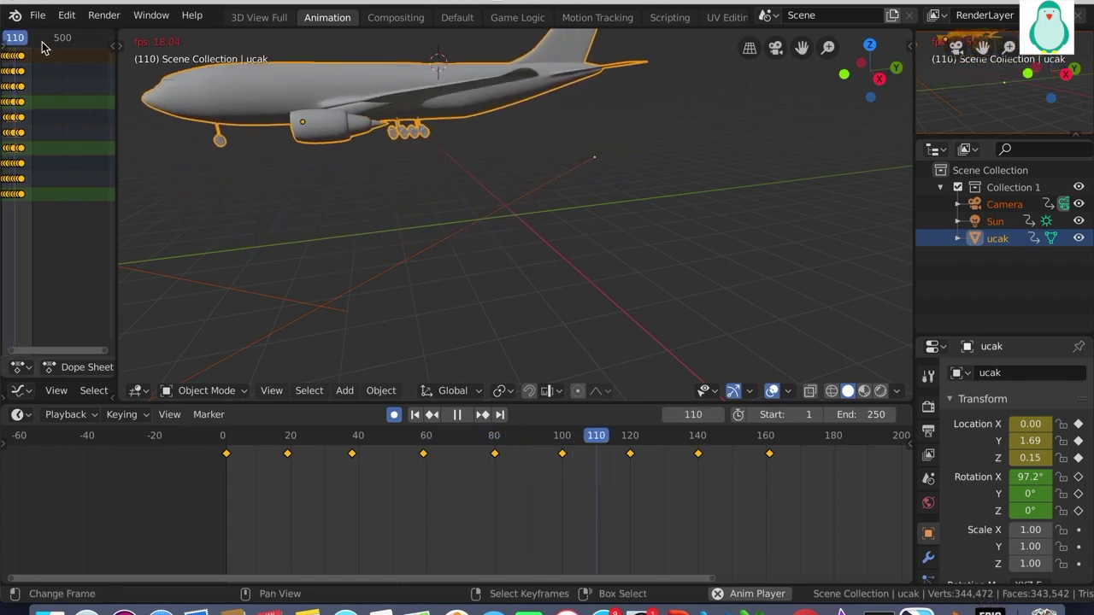
left_click(38, 14)
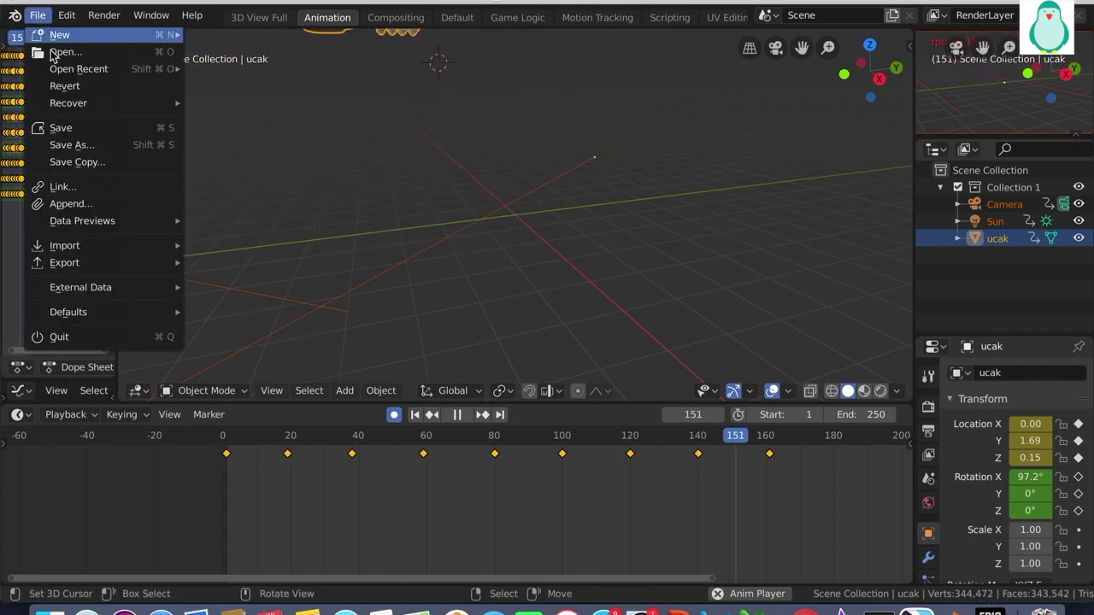